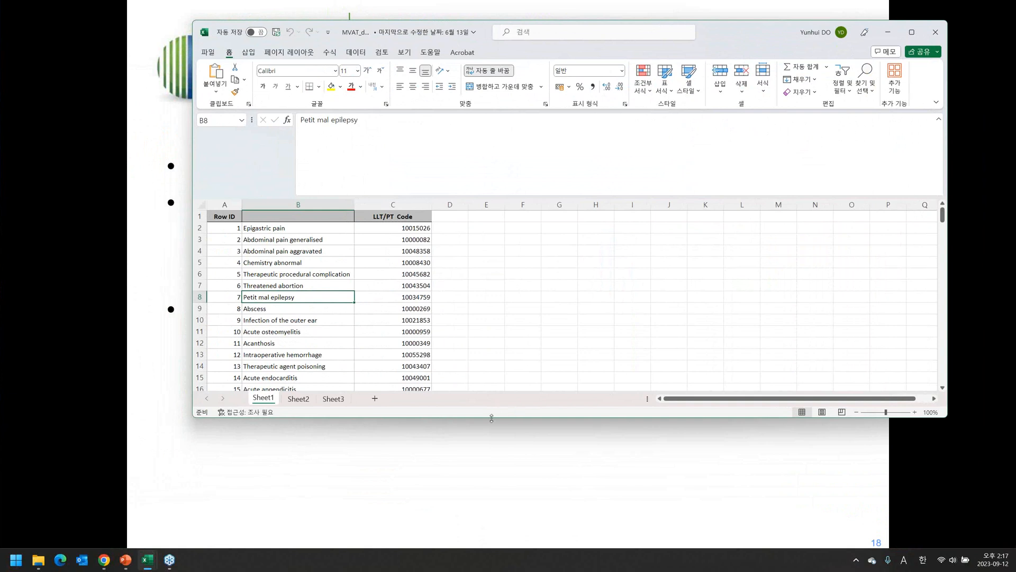
# Enlarge the Excel workbook window and scroll through the sample term rows.
pyautogui.moveTo(491, 418); pyautogui.dragTo(487, 504)
pyautogui.scroll(-7, 337, 338)
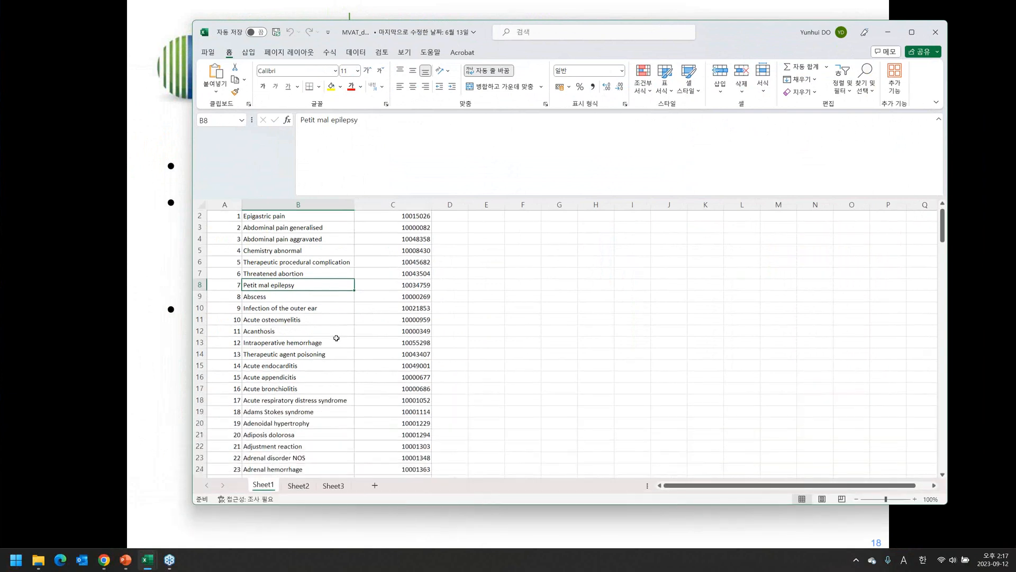
pyautogui.scroll(-13, 336, 338)
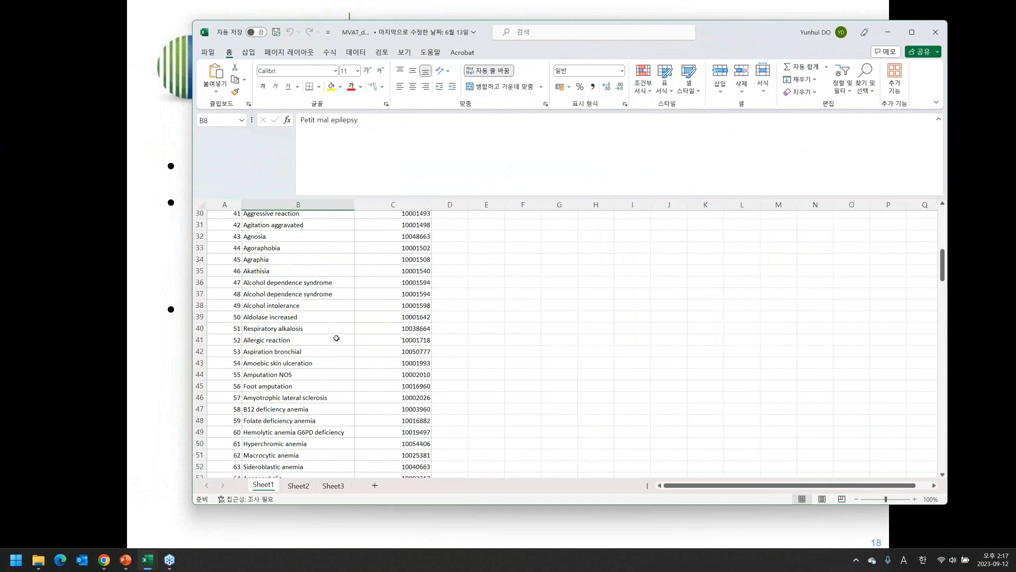
pyautogui.moveTo(944, 311)
pyautogui.mouseDown()
pyautogui.moveTo(952, 398)
pyautogui.moveTo(934, 475)
pyautogui.moveTo(948, 293)
pyautogui.mouseUp()
pyautogui.scroll(20, 294, 233)
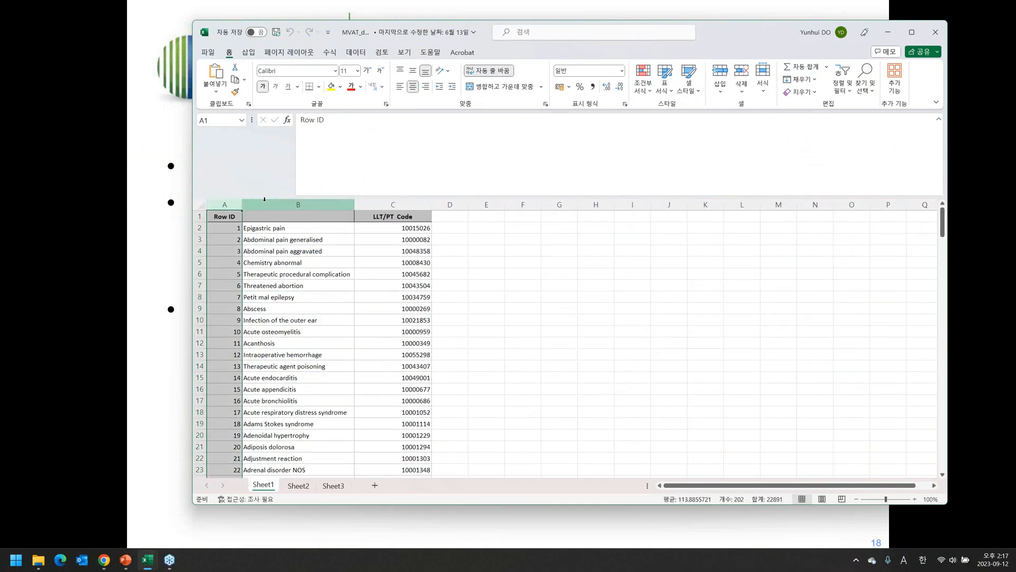
# Select term column B and LLT/PT Code column C, then return to the slide show.
pyautogui.click(264, 200)
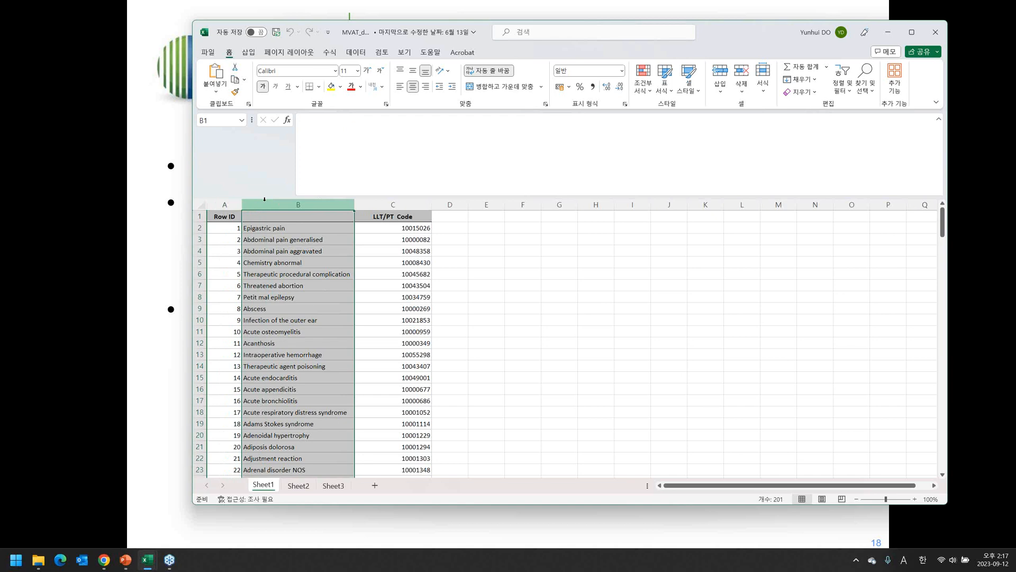
pyautogui.click(392, 204)
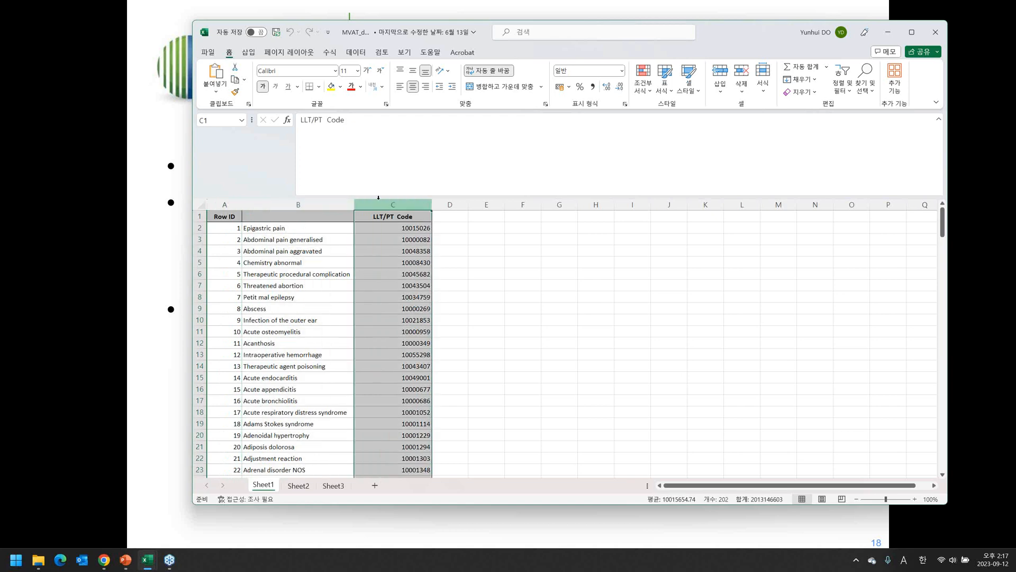
pyautogui.click(177, 410)
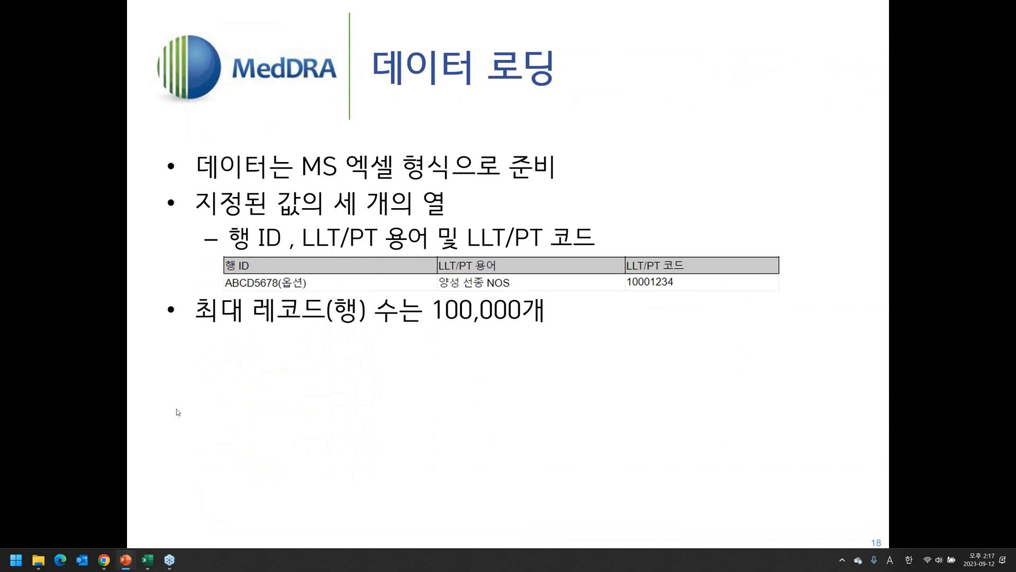
# Switch to the MVAT site in Chrome and open the 데이터 영향 보고서 page.
pyautogui.press('super+Tab')
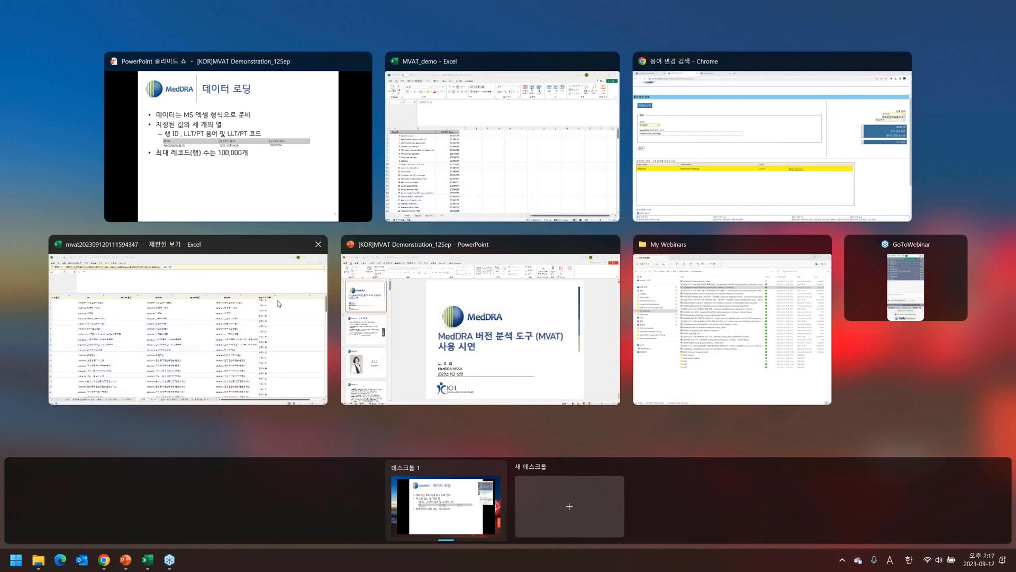
pyautogui.click(754, 172)
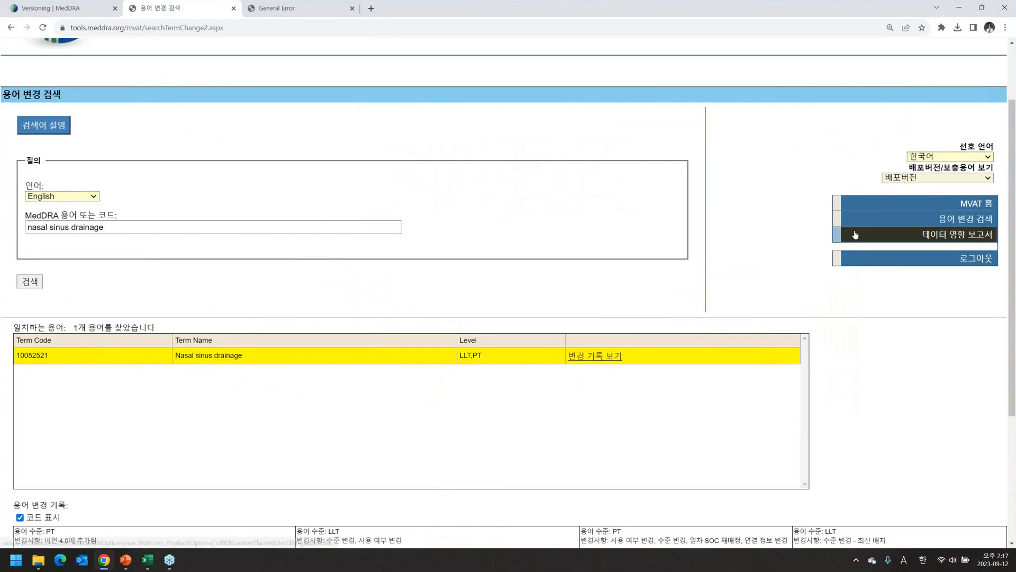
pyautogui.click(852, 237)
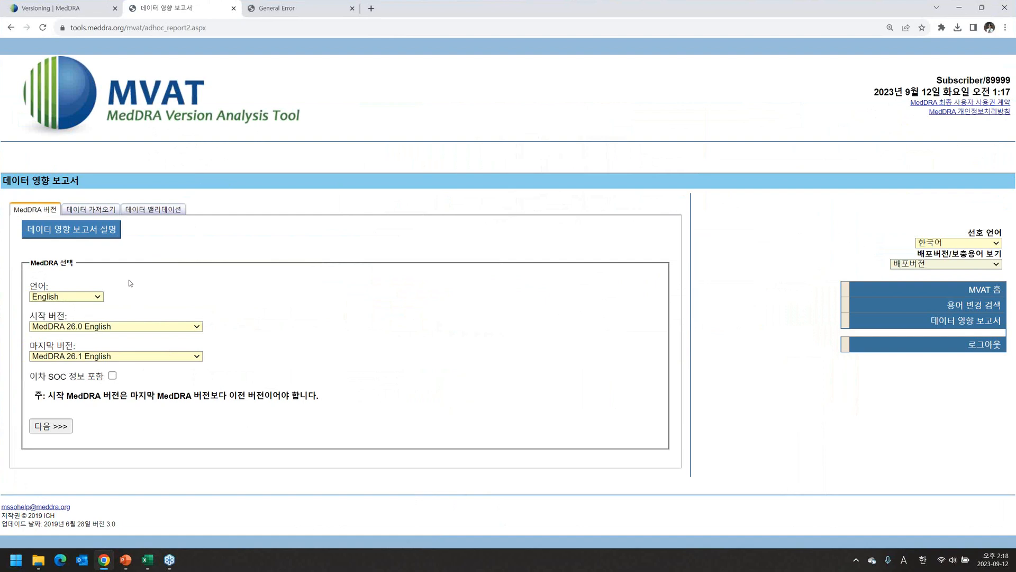
# Clear the column selection in the MVAT_demo workbook and return to the MVAT report page.
pyautogui.click(148, 559)
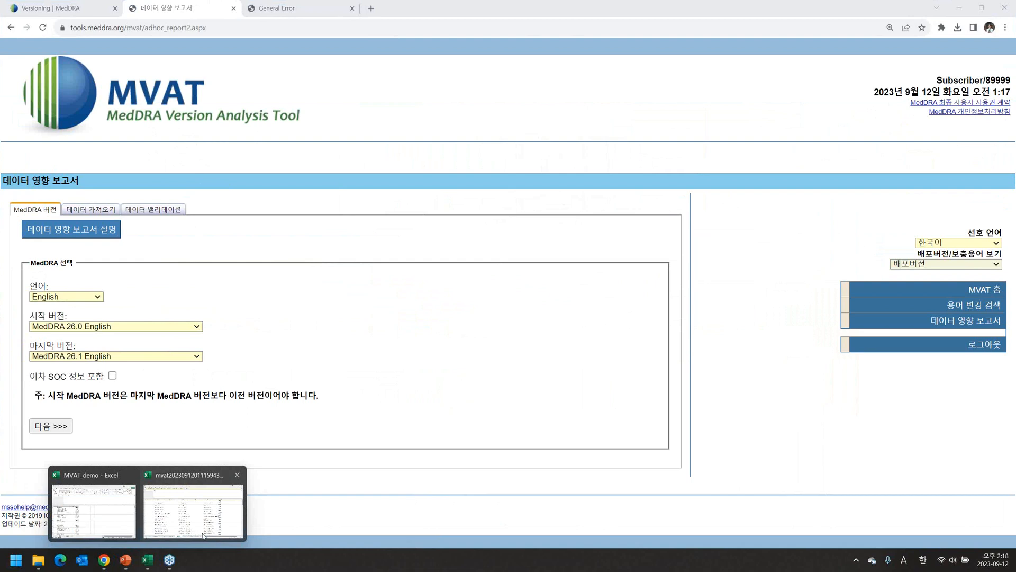
pyautogui.click(96, 523)
pyautogui.click(532, 312)
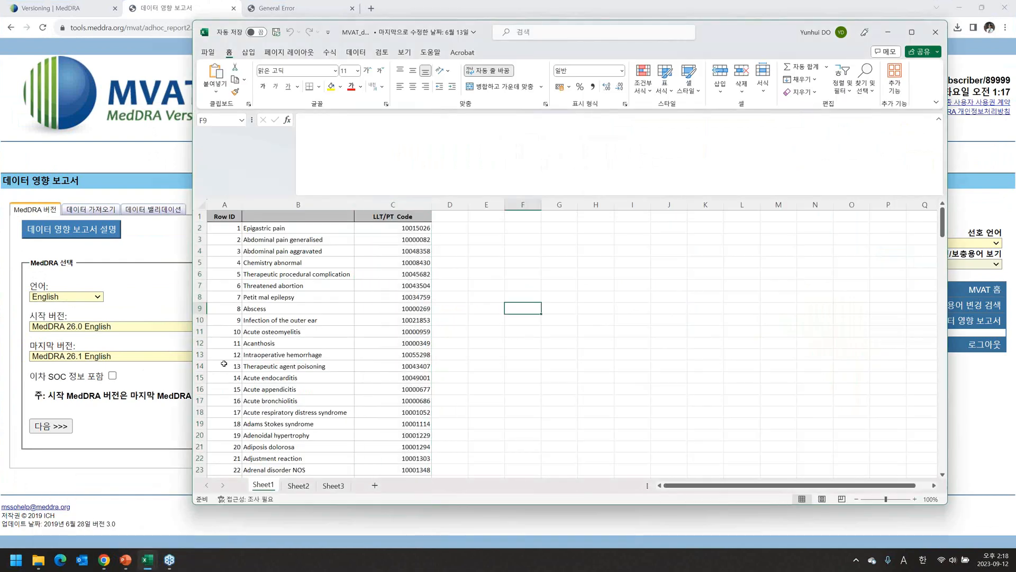
pyautogui.click(117, 430)
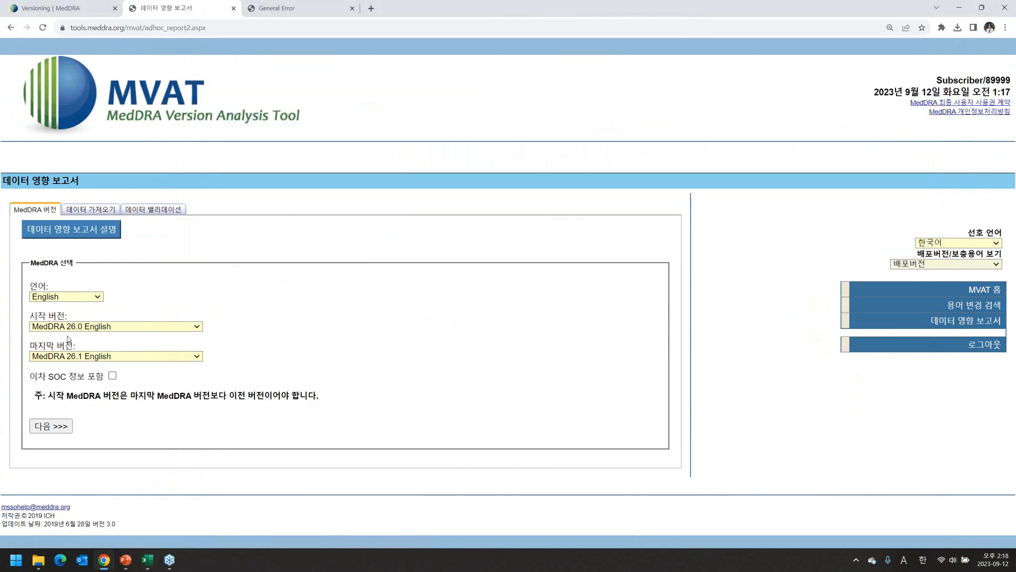
# Choose MedDRA 25.1 English as start and 26.1 English as end version, then continue to import.
pyautogui.click(132, 329)
pyautogui.click(111, 346)
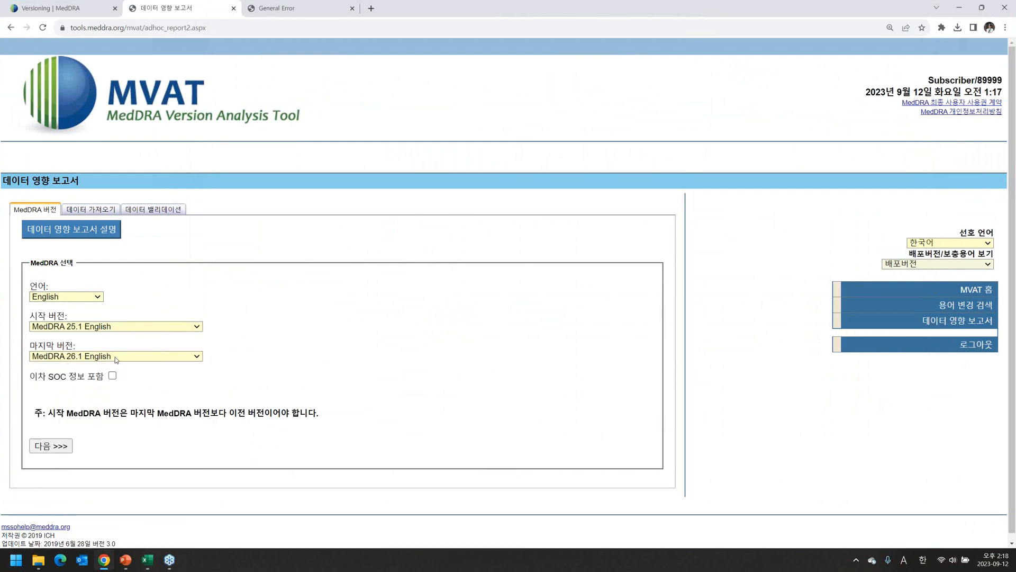
pyautogui.click(116, 357)
pyautogui.scroll(-1, 114, 312)
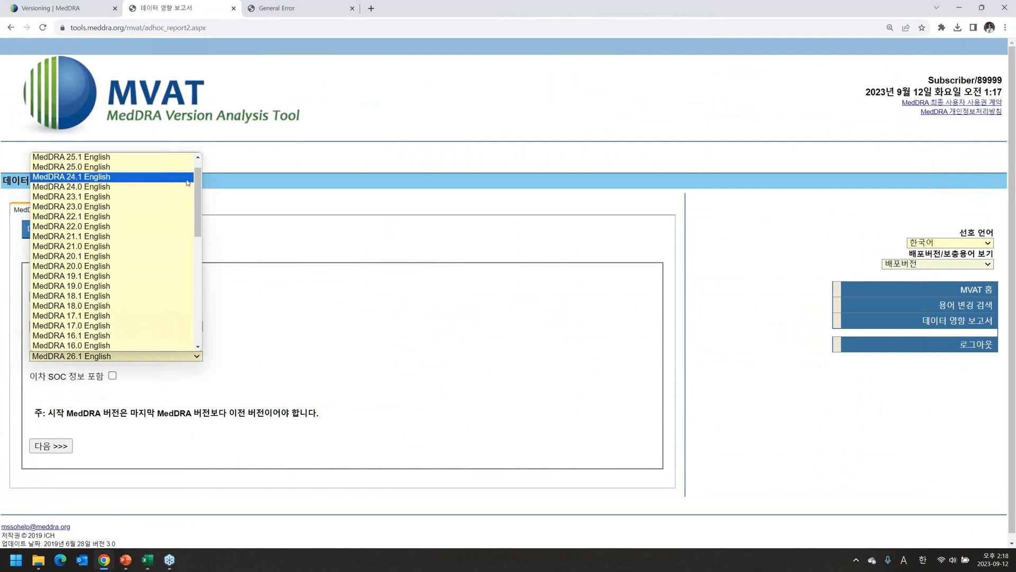
pyautogui.moveTo(198, 182); pyautogui.dragTo(198, 153)
pyautogui.click(100, 166)
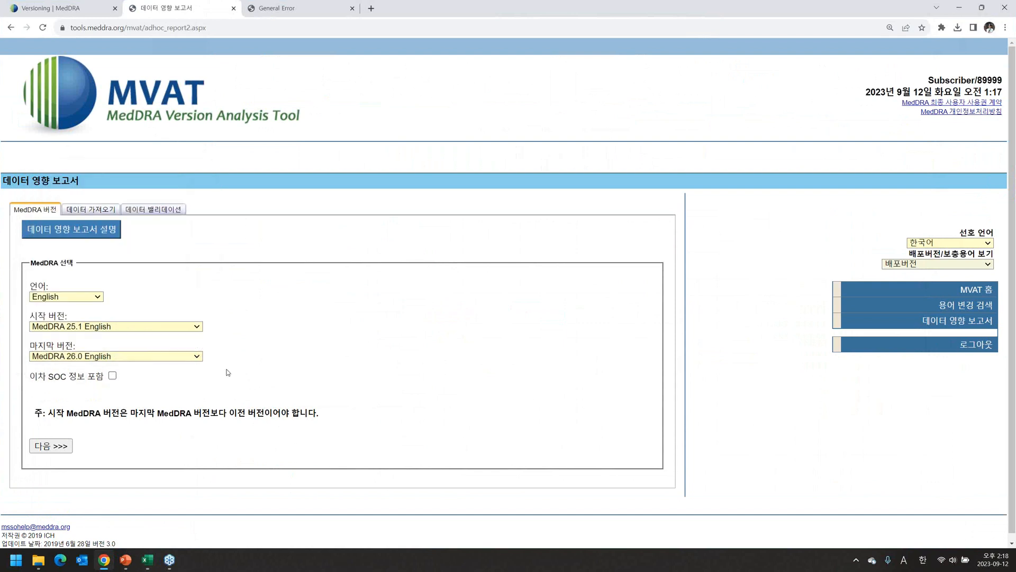
pyautogui.click(115, 357)
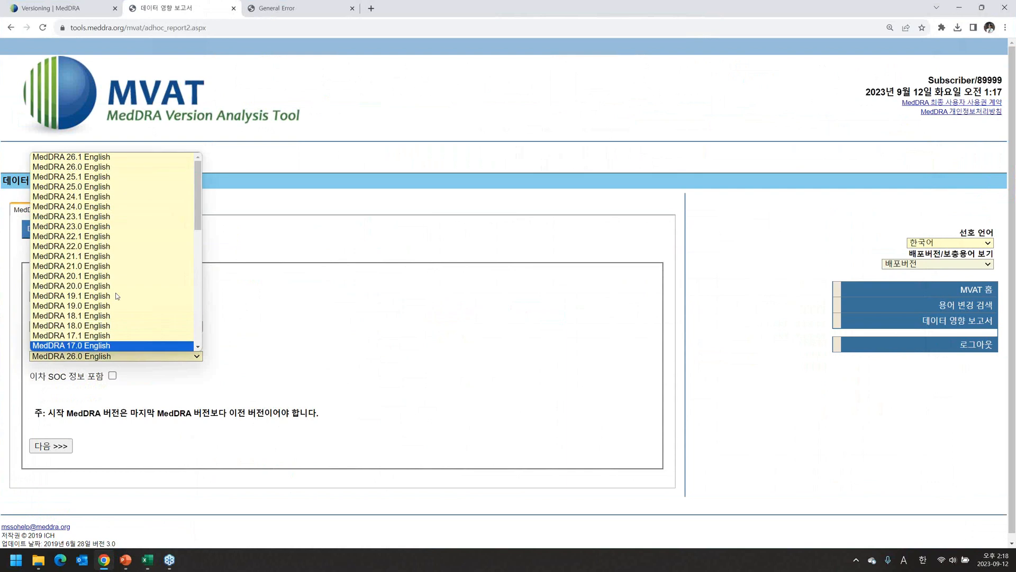
pyautogui.click(106, 157)
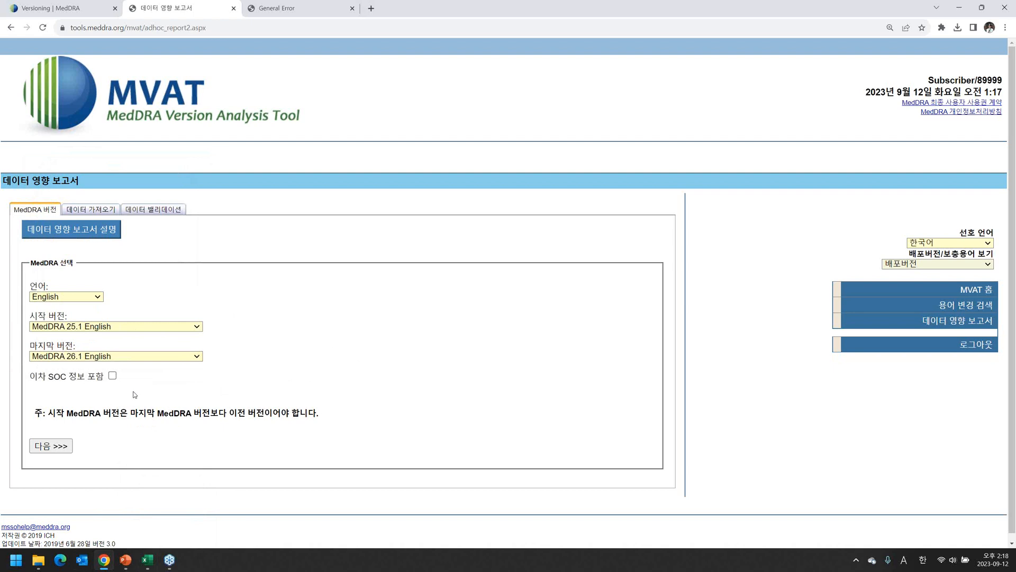
pyautogui.click(59, 447)
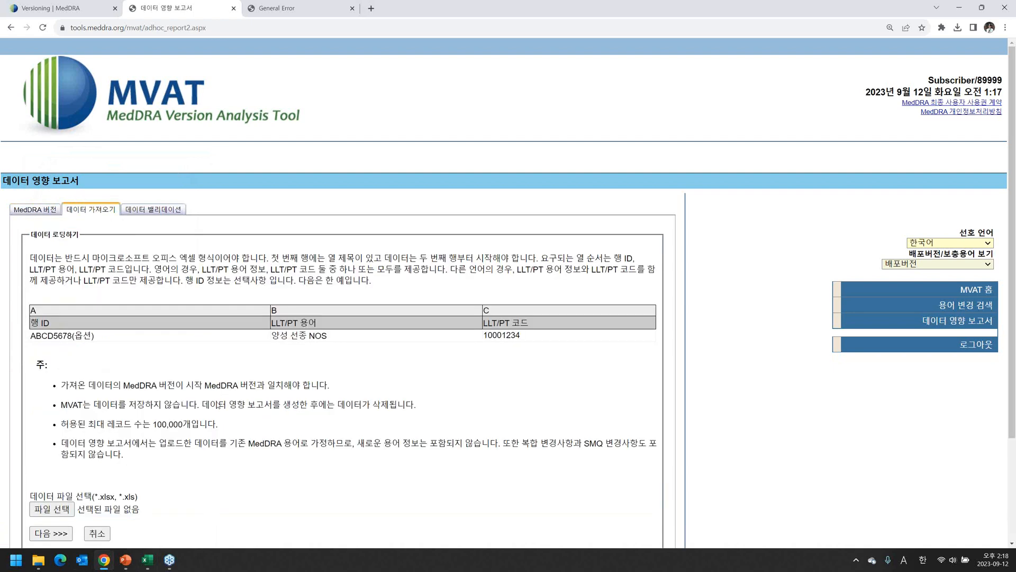
pyautogui.scroll(-2, 218, 405)
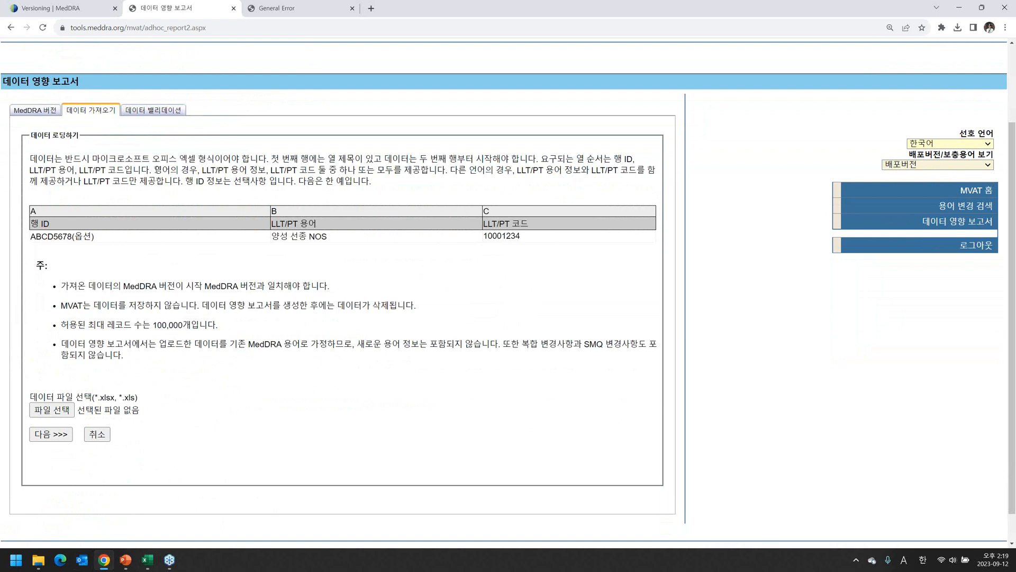
pyautogui.moveTo(153, 170); pyautogui.dragTo(279, 170)
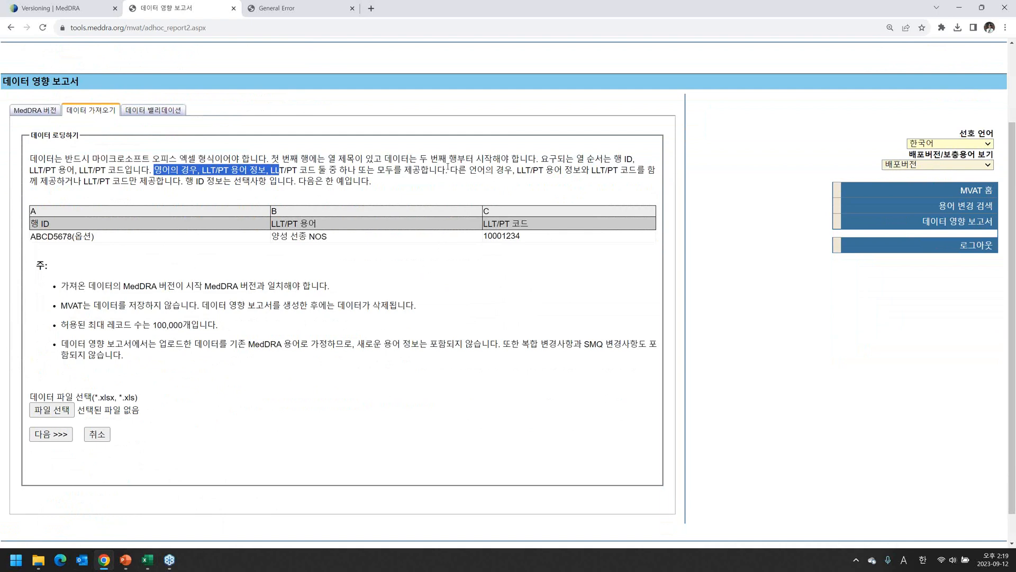
pyautogui.moveTo(356, 169); pyautogui.dragTo(151, 170)
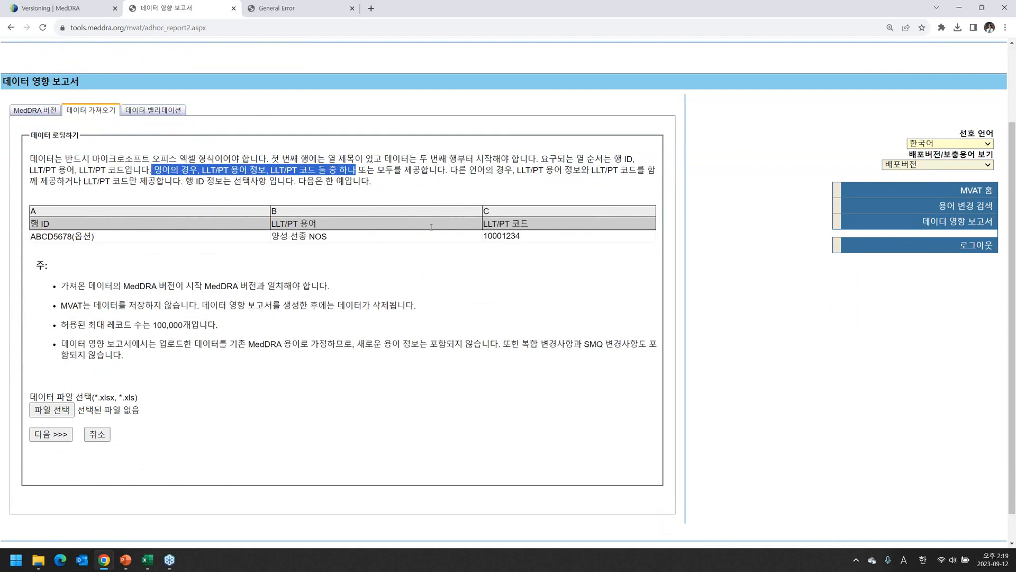
pyautogui.moveTo(450, 170); pyautogui.dragTo(513, 170)
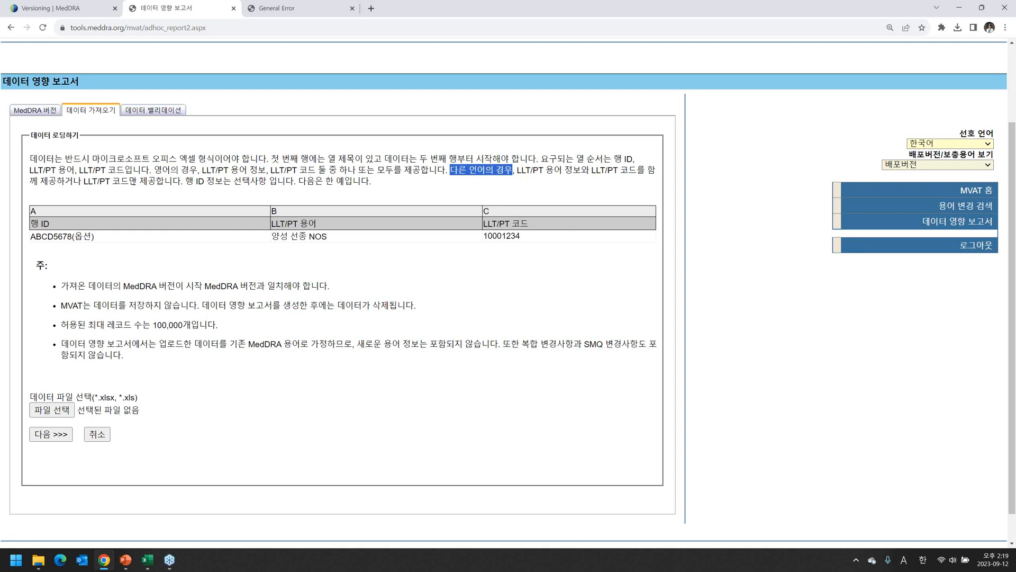
pyautogui.click(452, 197)
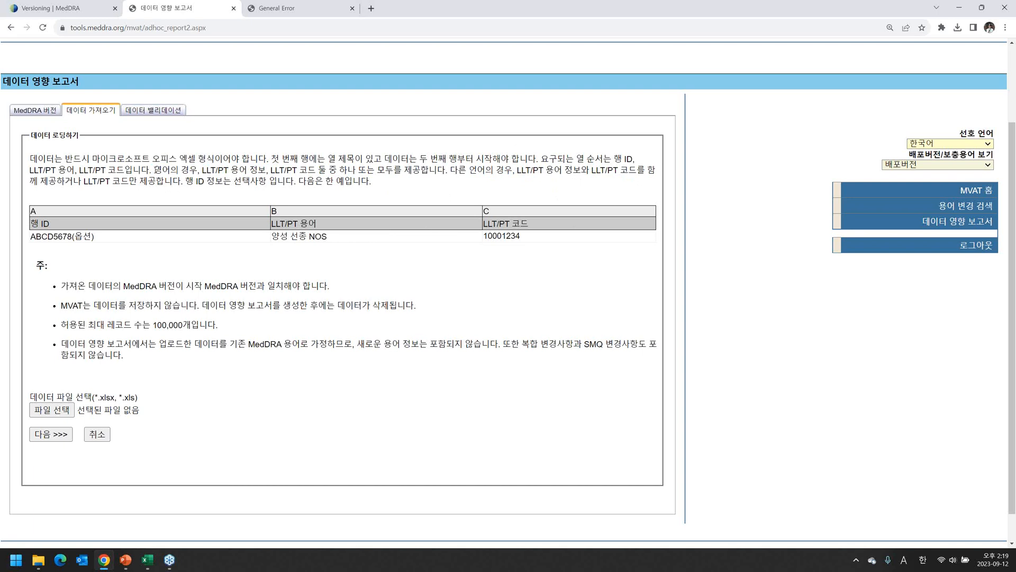
pyautogui.moveTo(154, 170); pyautogui.dragTo(181, 181)
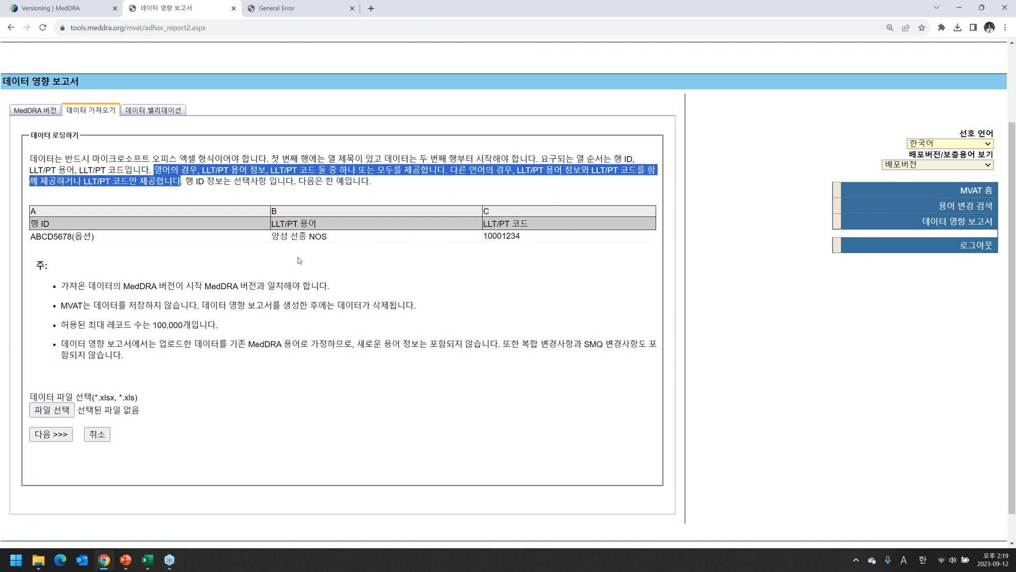
# Upload the MVAT_demo workbook as the data file and generate the report.
pyautogui.click(42, 412)
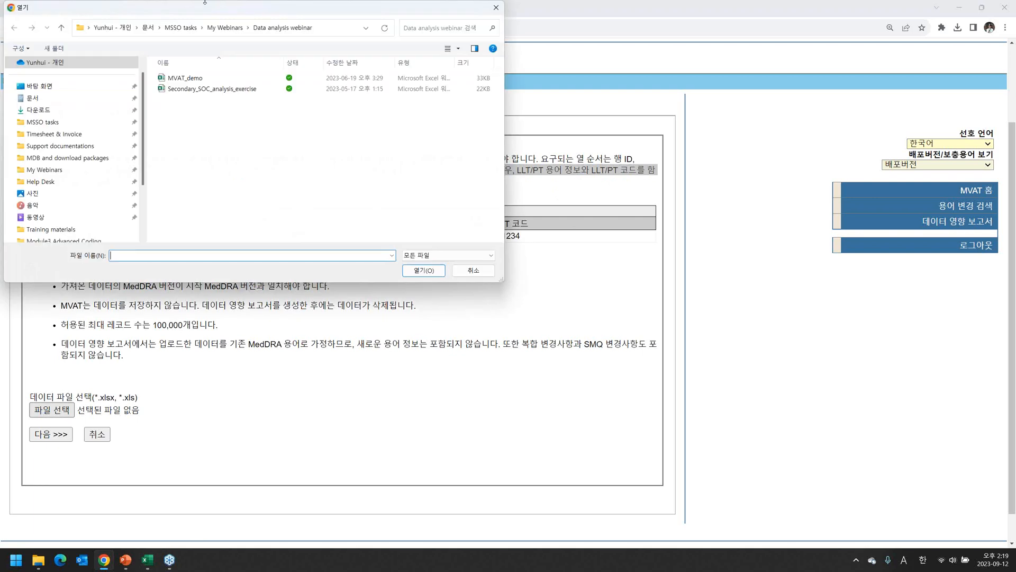
pyautogui.click(195, 78)
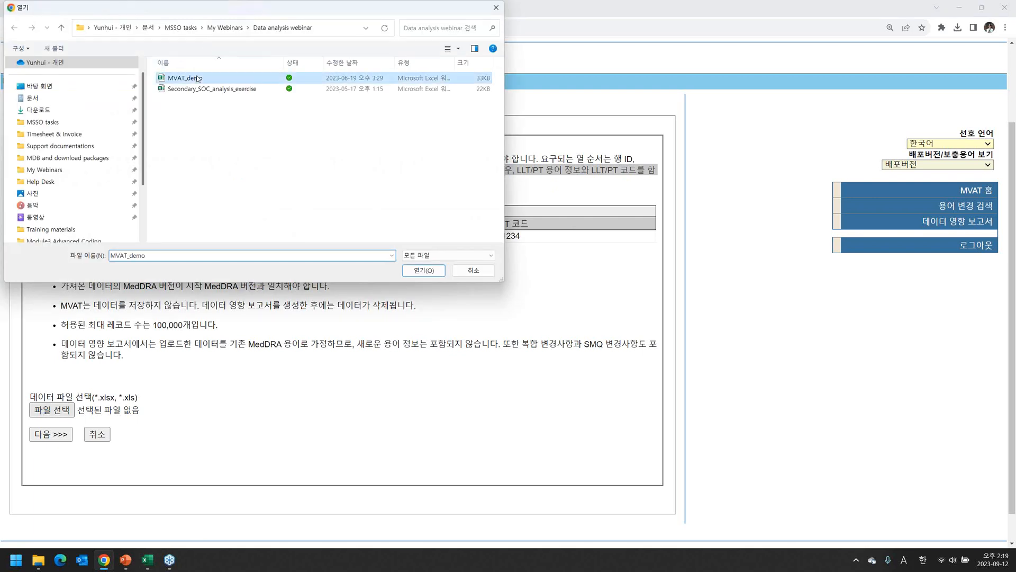
pyautogui.click(420, 277)
pyautogui.click(51, 434)
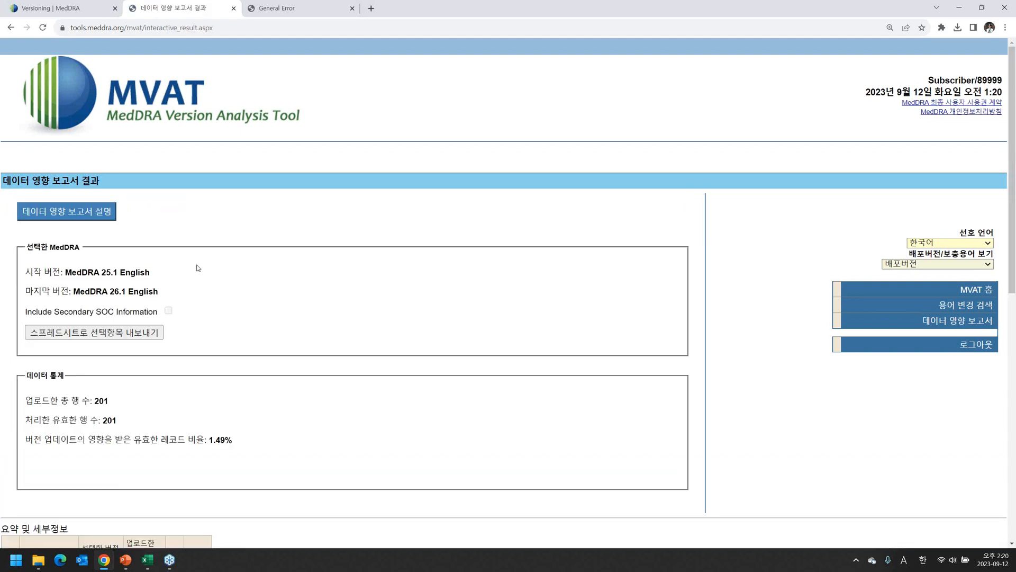
# Open the report explanation, move it aside, read report types 30–101, and close it.
pyautogui.scroll(-1, 206, 260)
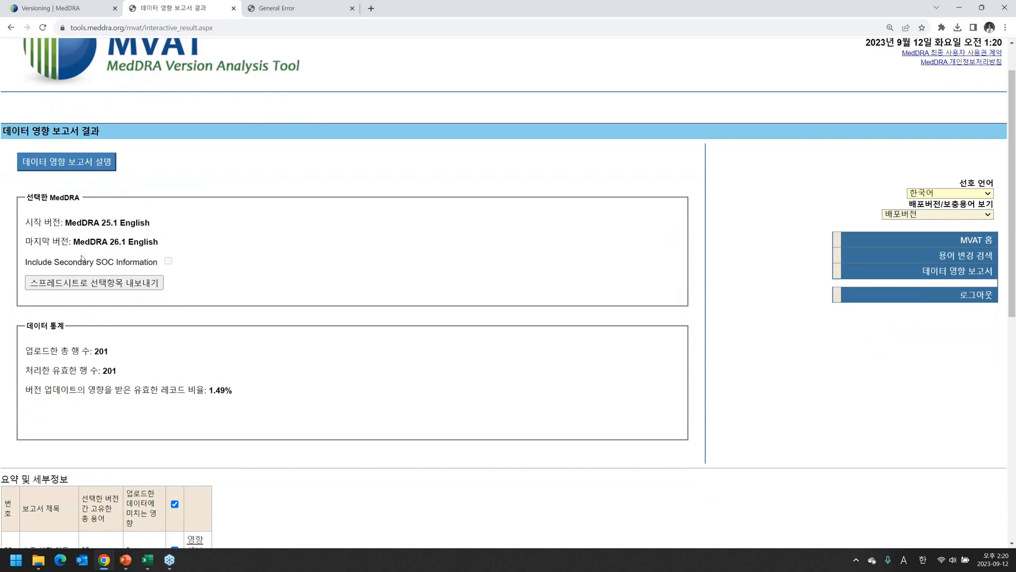
pyautogui.click(78, 166)
pyautogui.moveTo(123, 15); pyautogui.dragTo(408, 46)
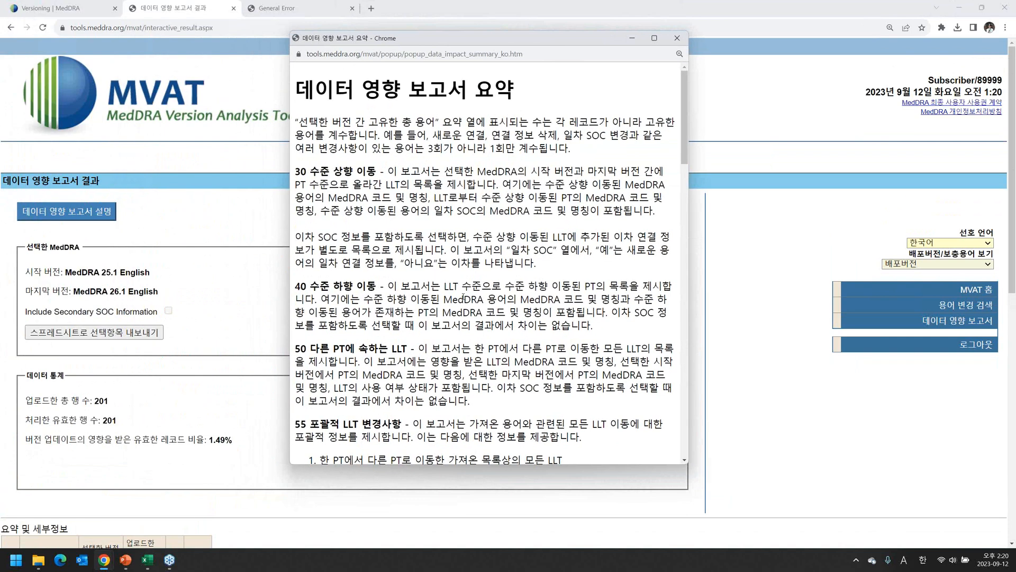
pyautogui.scroll(-10, 464, 297)
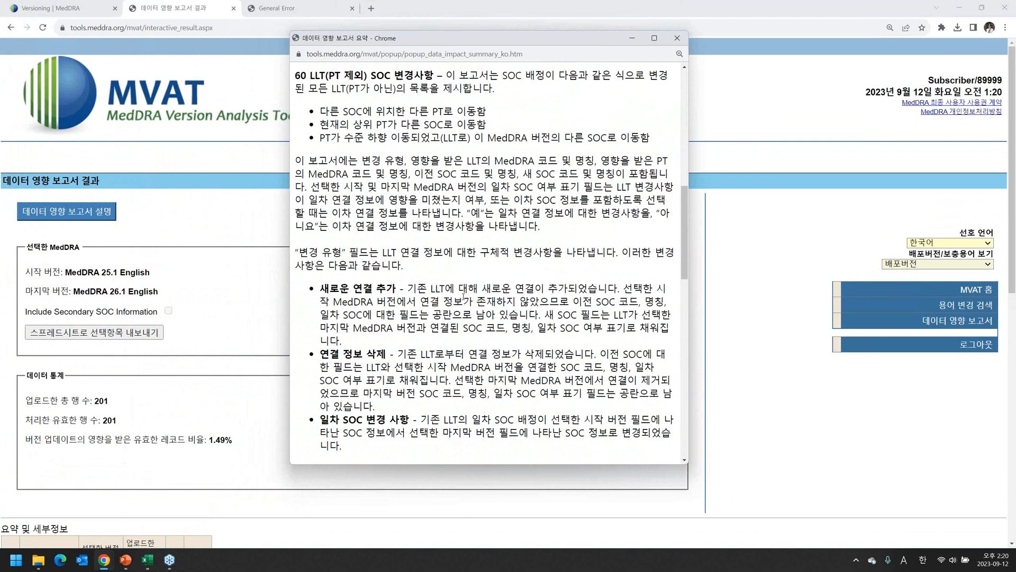
pyautogui.scroll(-5, 464, 297)
pyautogui.scroll(-7, 465, 236)
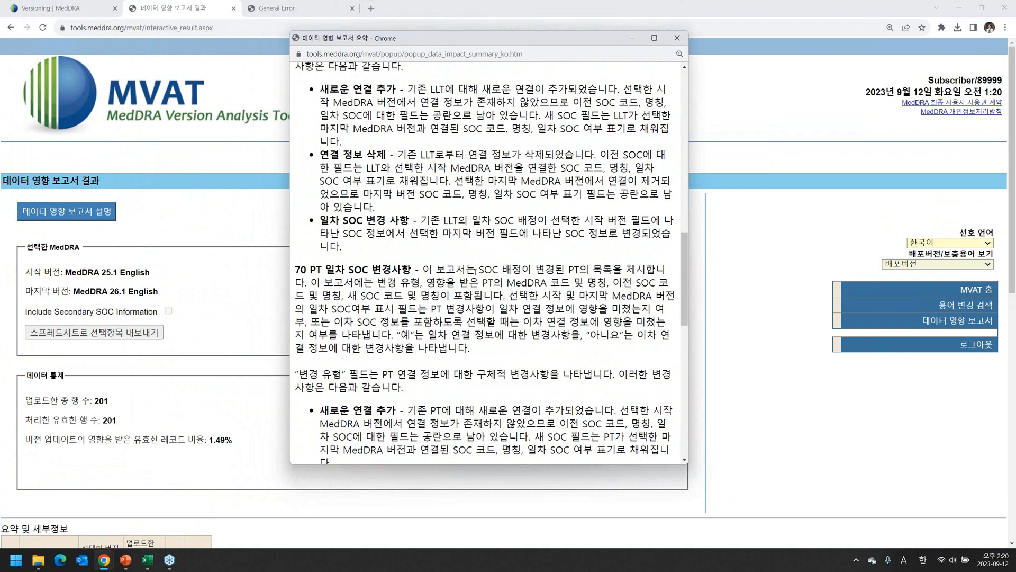
pyautogui.scroll(-3, 475, 272)
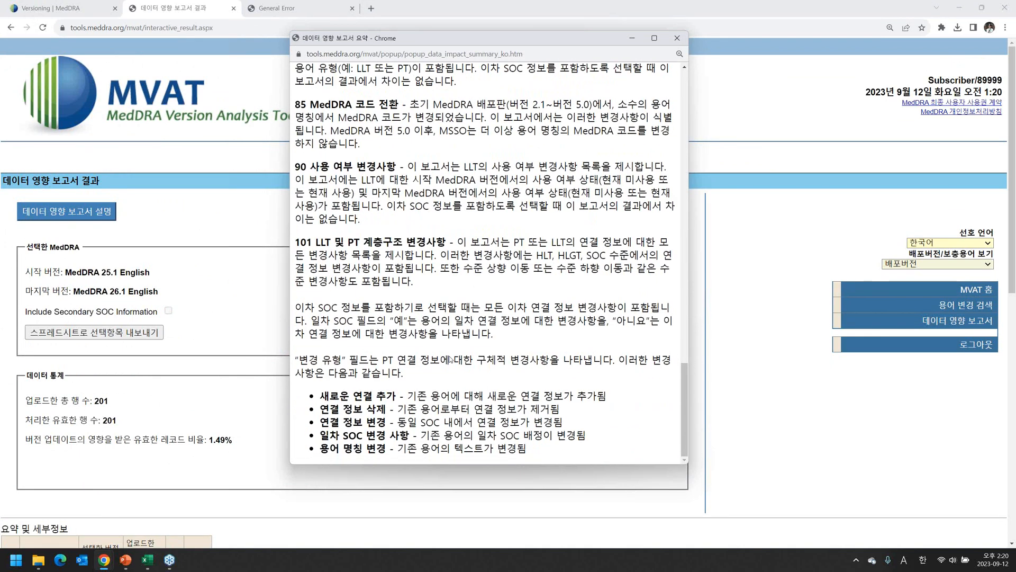
pyautogui.scroll(8, 568, 373)
pyautogui.scroll(15, 568, 373)
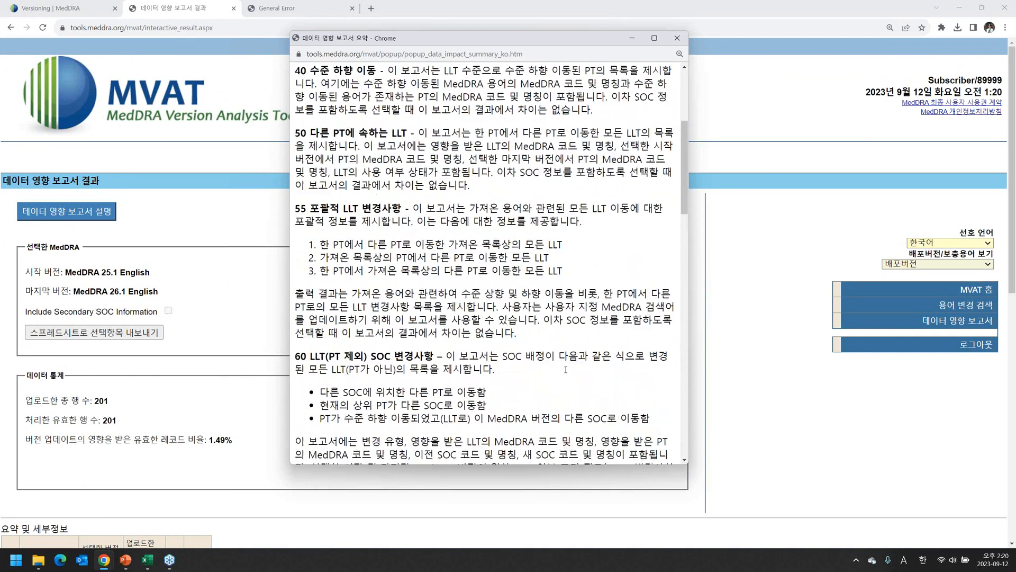
pyautogui.click(677, 39)
pyautogui.scroll(-5, 259, 331)
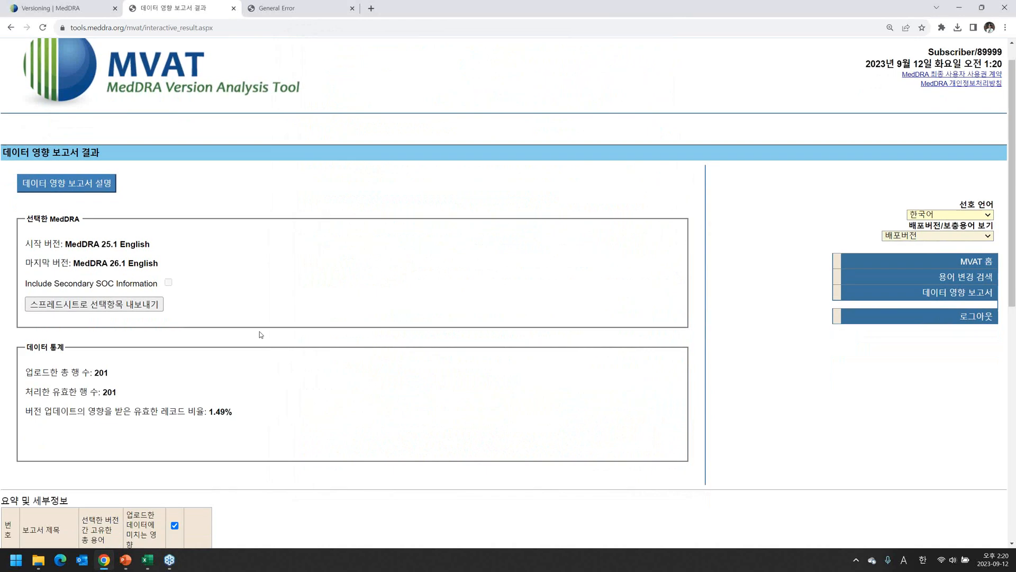
pyautogui.scroll(-2, 249, 332)
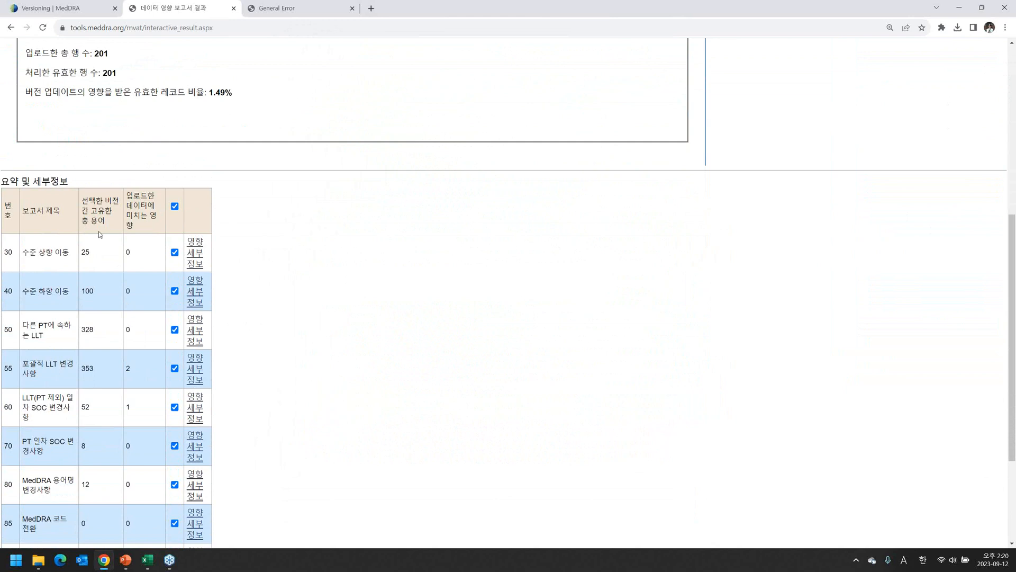
pyautogui.scroll(4, 97, 240)
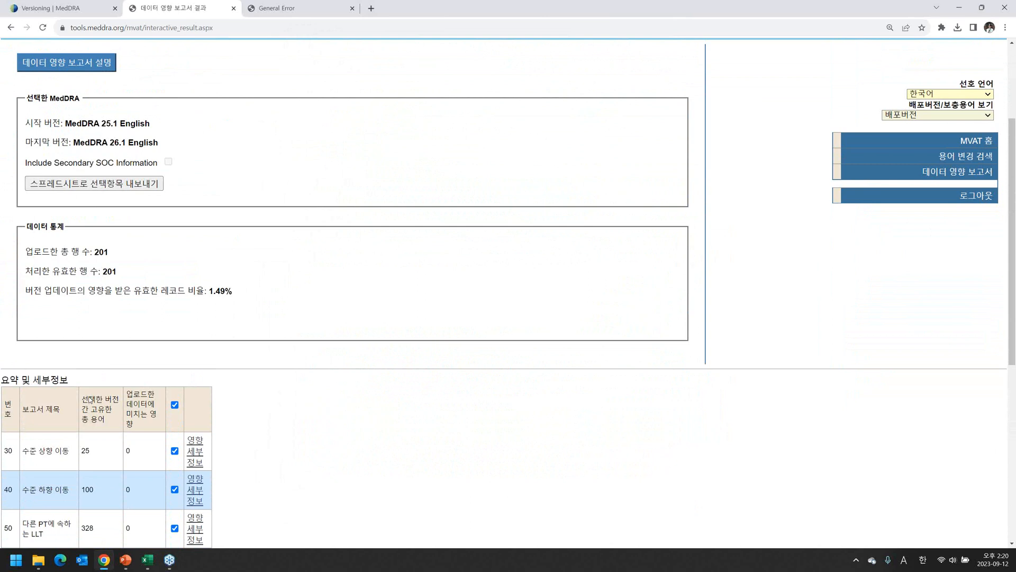
pyautogui.scroll(-2, 90, 400)
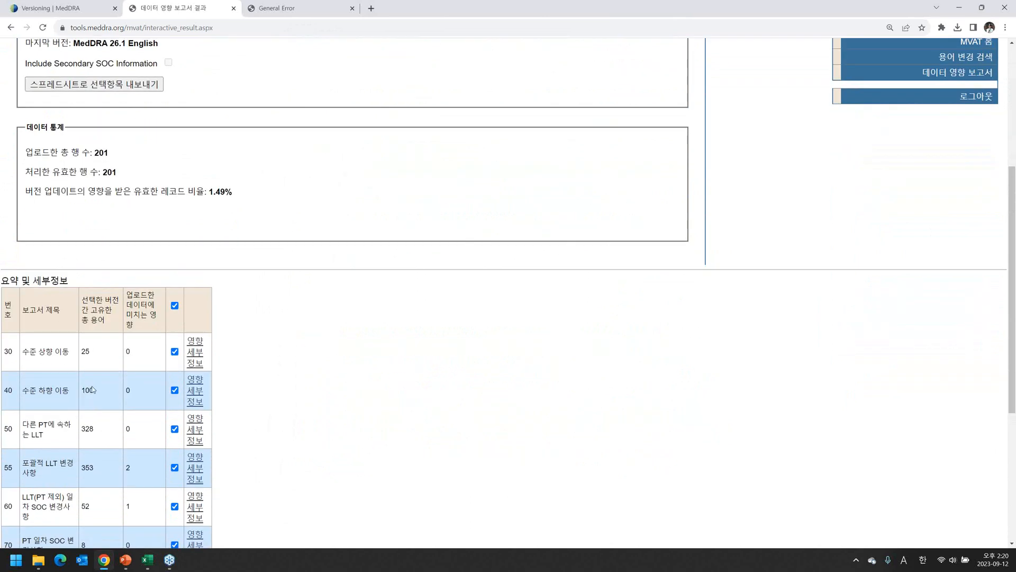
pyautogui.scroll(-2, 91, 452)
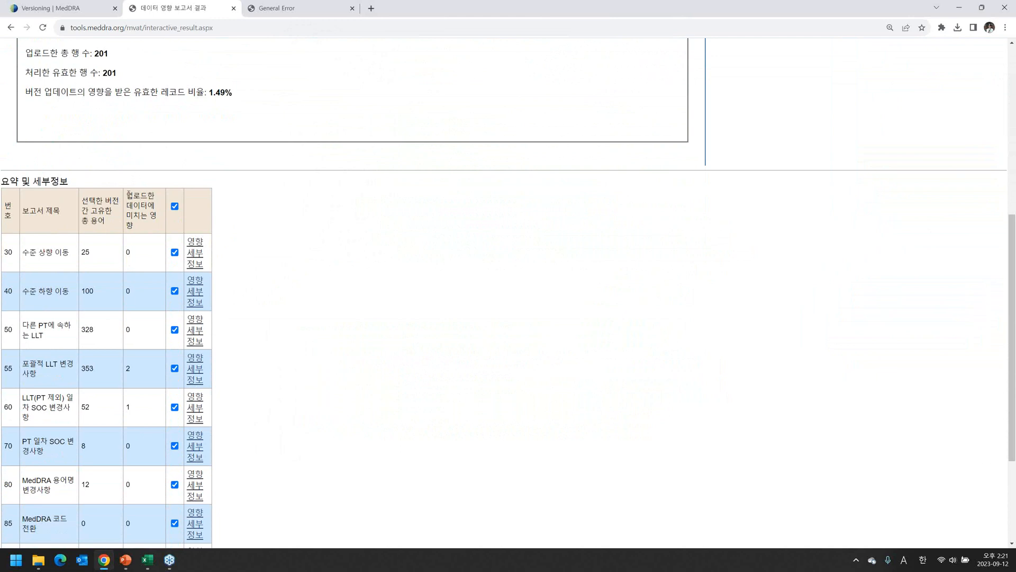
pyautogui.moveTo(129, 194); pyautogui.dragTo(137, 249)
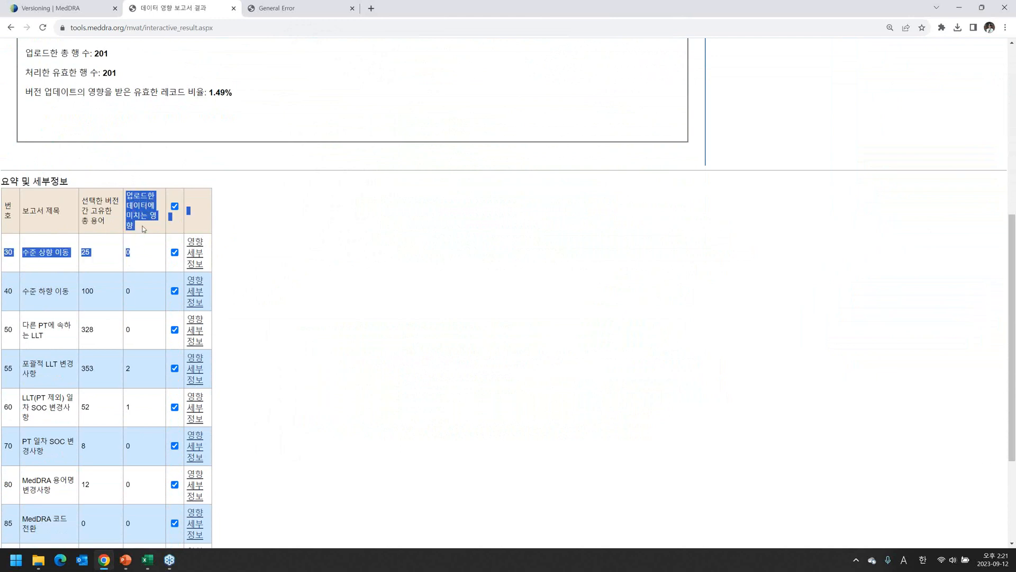
pyautogui.click(143, 229)
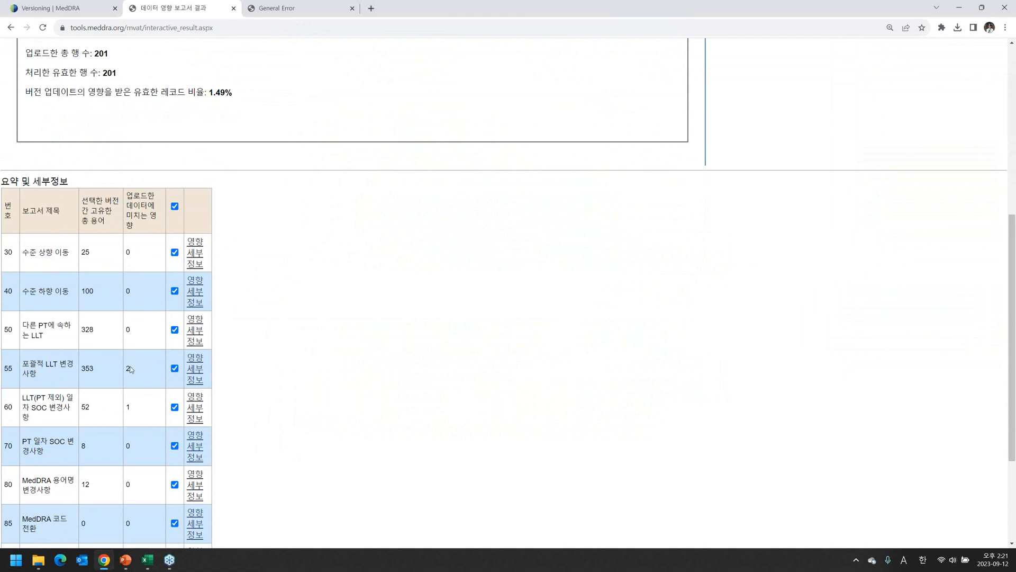
pyautogui.scroll(-2, 130, 369)
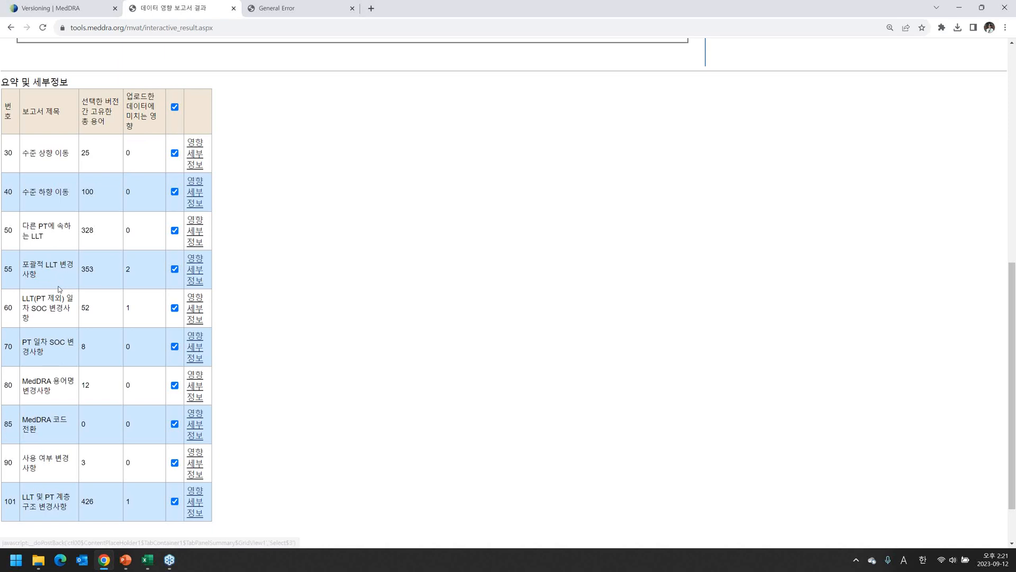
# Show impact details for reports 55, 60 and 101, then scroll back to the total uploaded rows.
pyautogui.click(191, 263)
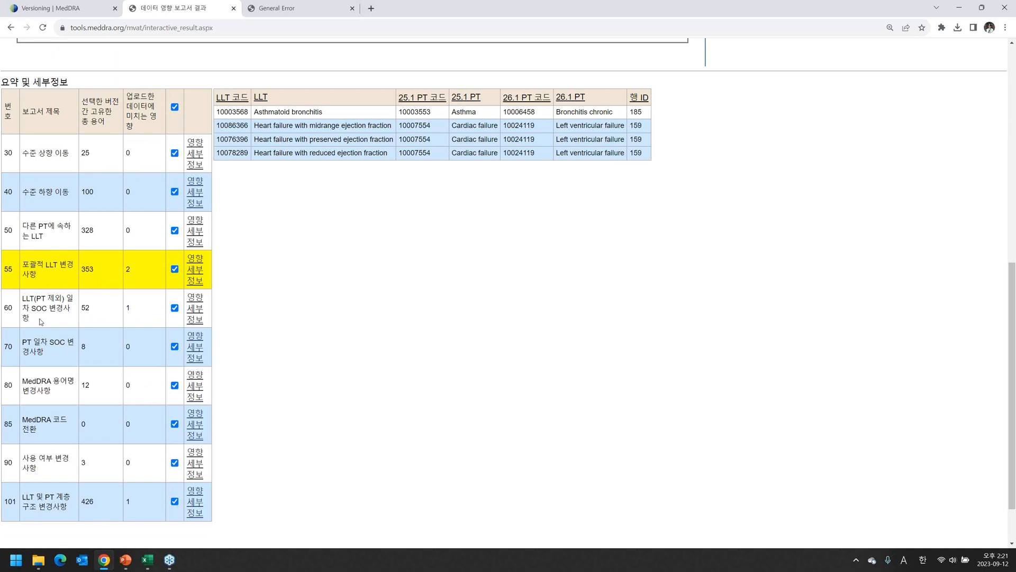
pyautogui.click(199, 302)
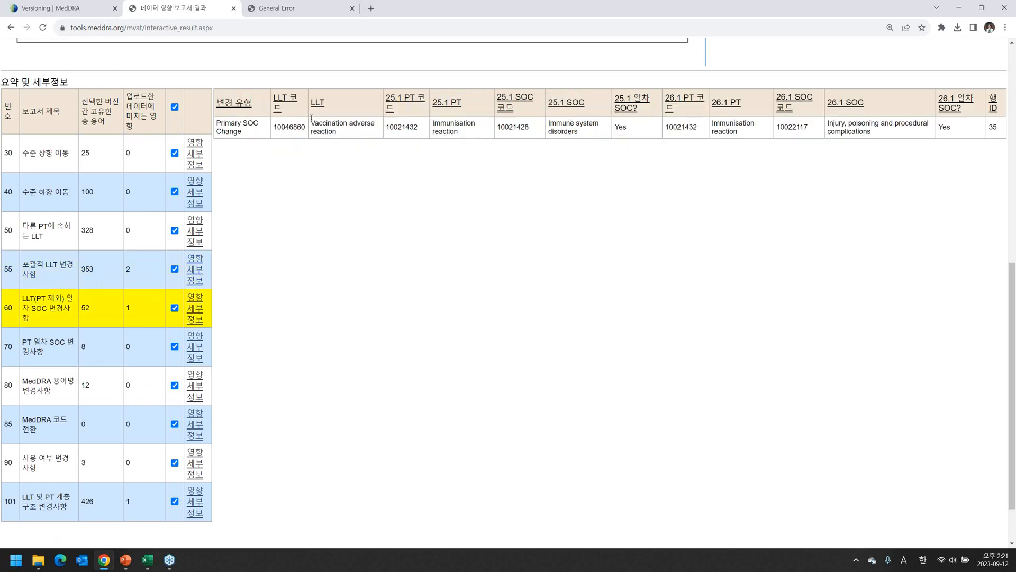
pyautogui.scroll(-2, 57, 440)
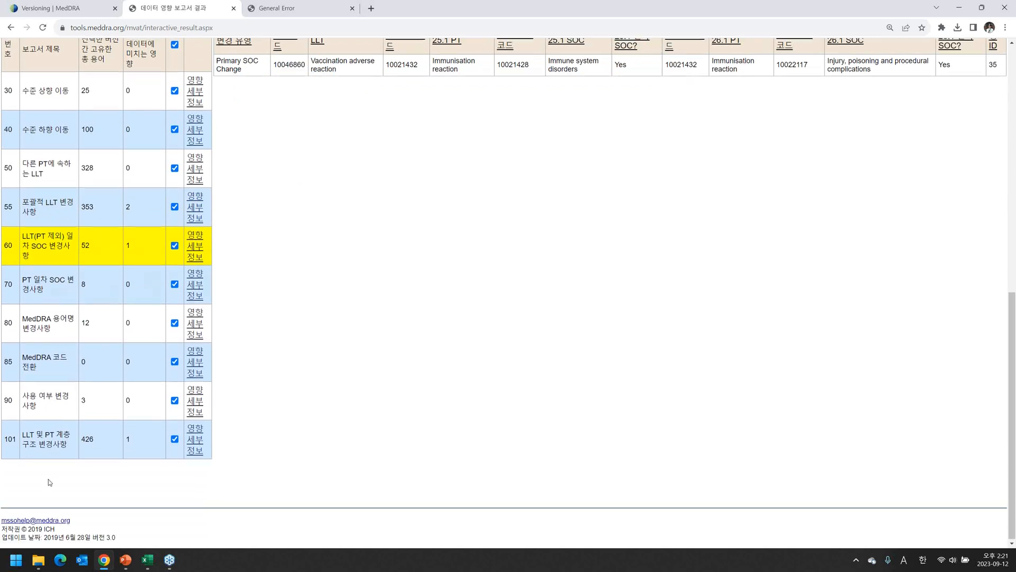
pyautogui.click(196, 431)
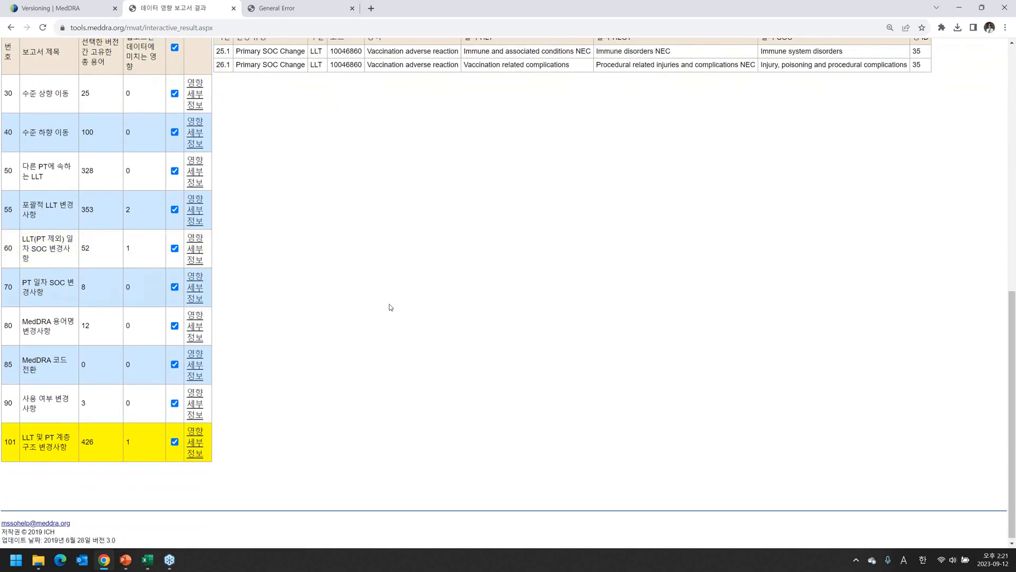
pyautogui.scroll(2, 390, 306)
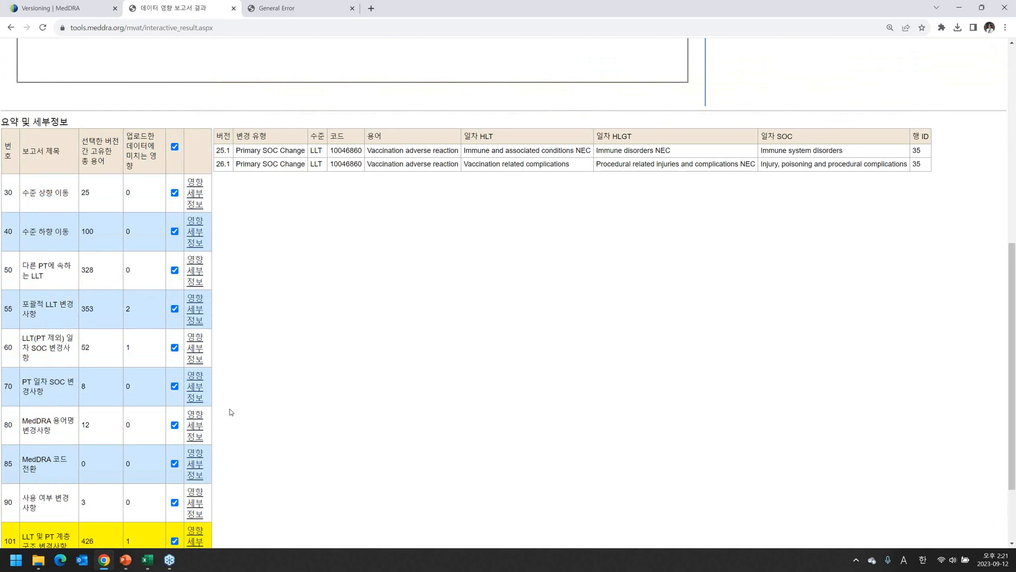
pyautogui.scroll(2, 258, 459)
pyautogui.scroll(1, 257, 459)
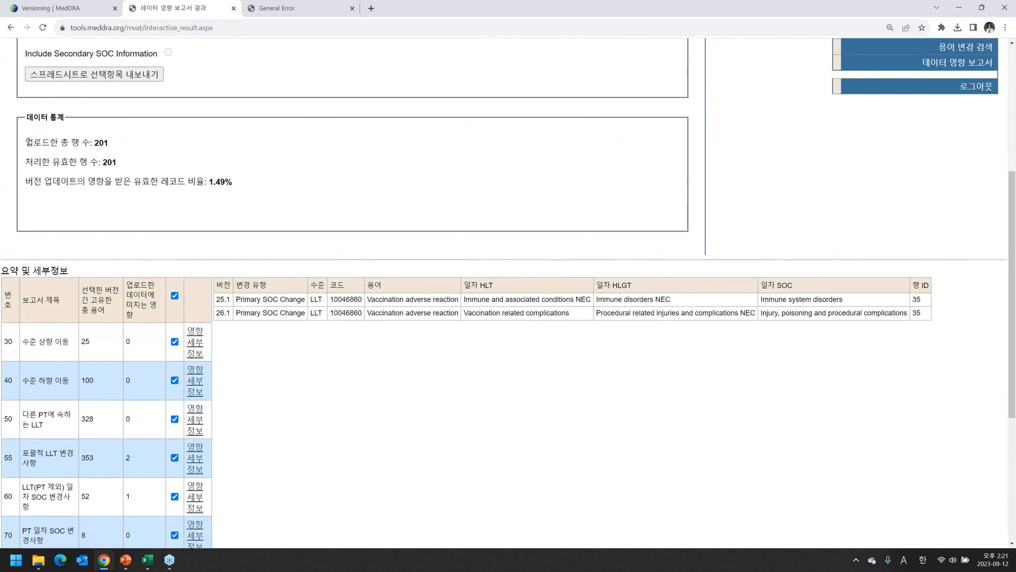
pyautogui.moveTo(28, 142); pyautogui.dragTo(90, 141)
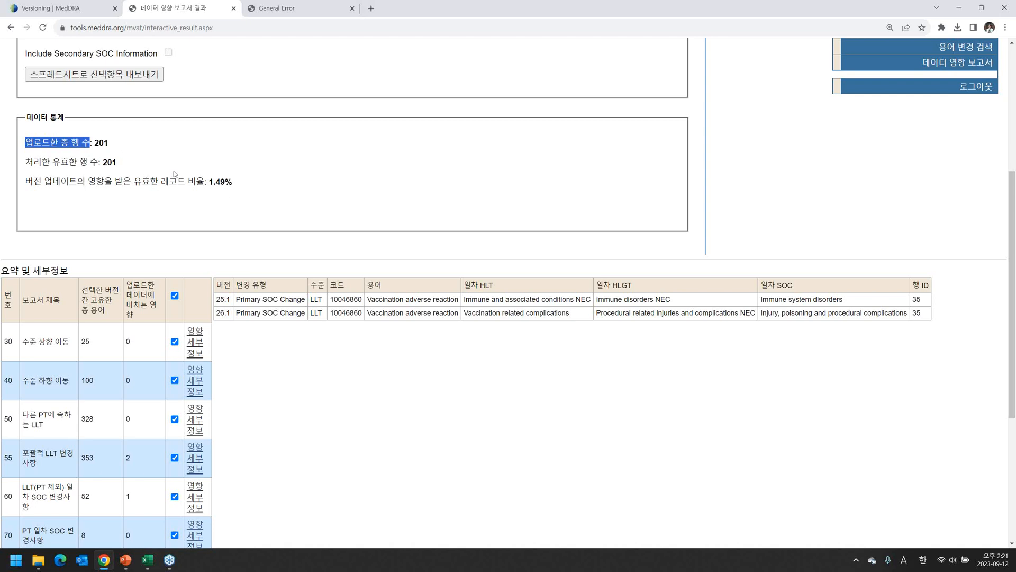
# Export the selected reports to a spreadsheet and open the downloaded xlsx file in Excel.
pyautogui.click(261, 216)
pyautogui.scroll(2, 284, 222)
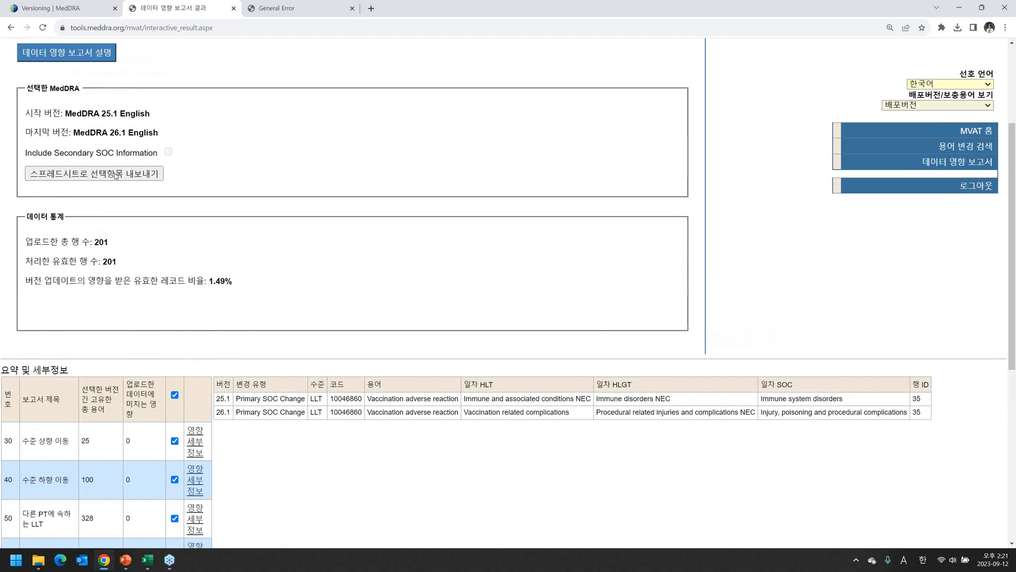
pyautogui.click(109, 176)
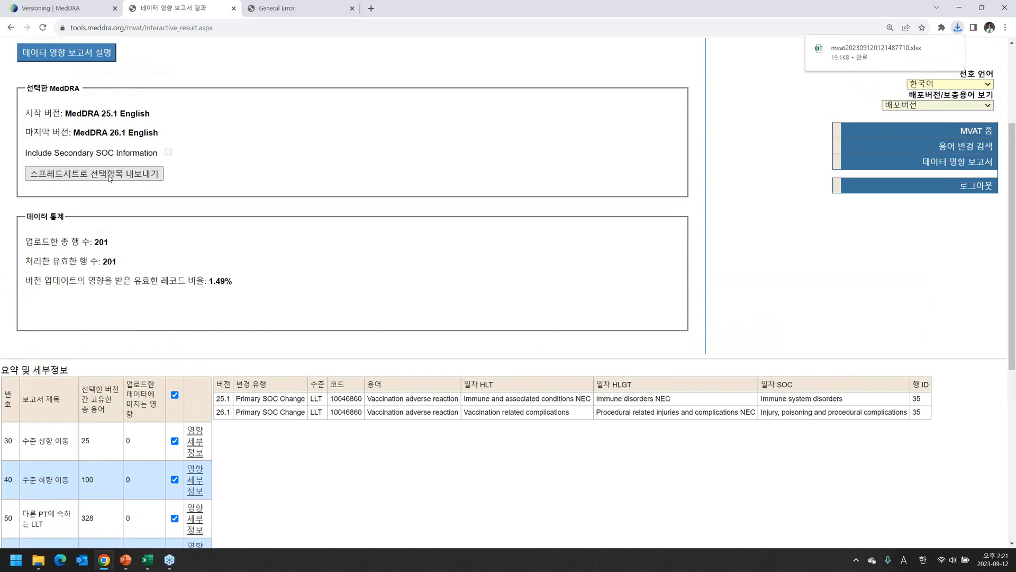
pyautogui.click(832, 53)
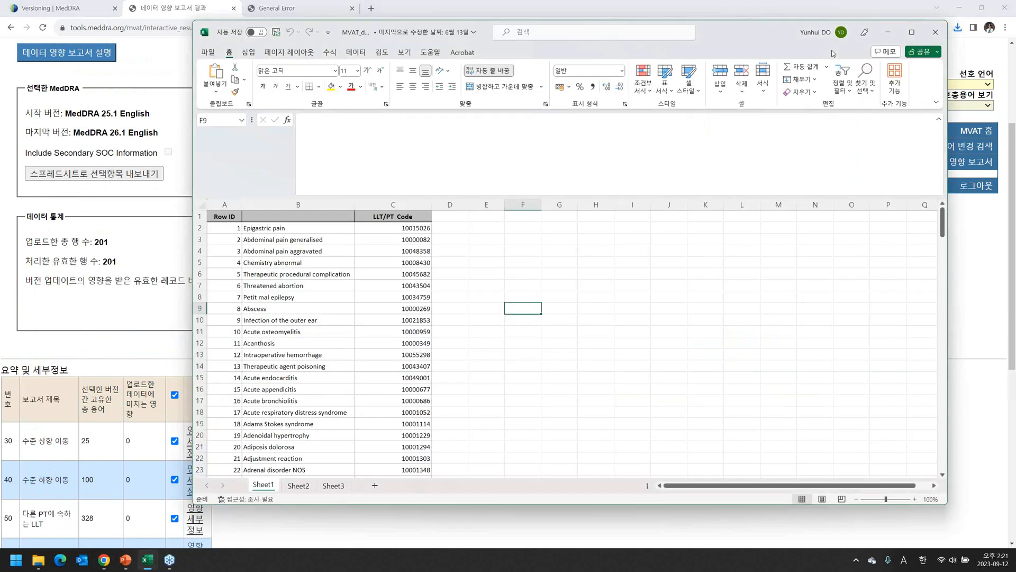
pyautogui.click(585, 310)
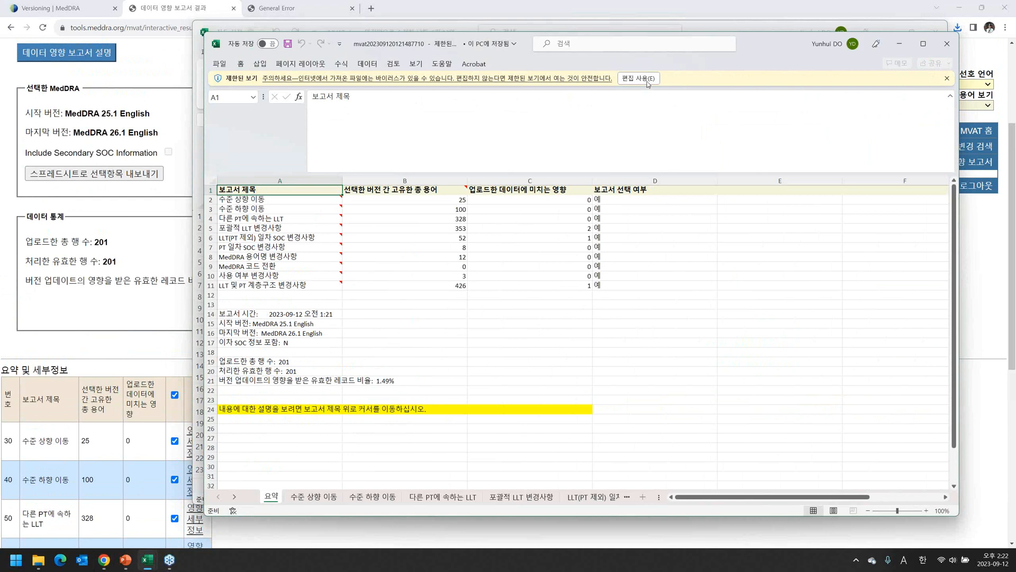
# Enable editing, maximize the workbook, and view sheets 수준 상향 이동 through 포괄적 LLT 변경사항.
pyautogui.click(650, 80)
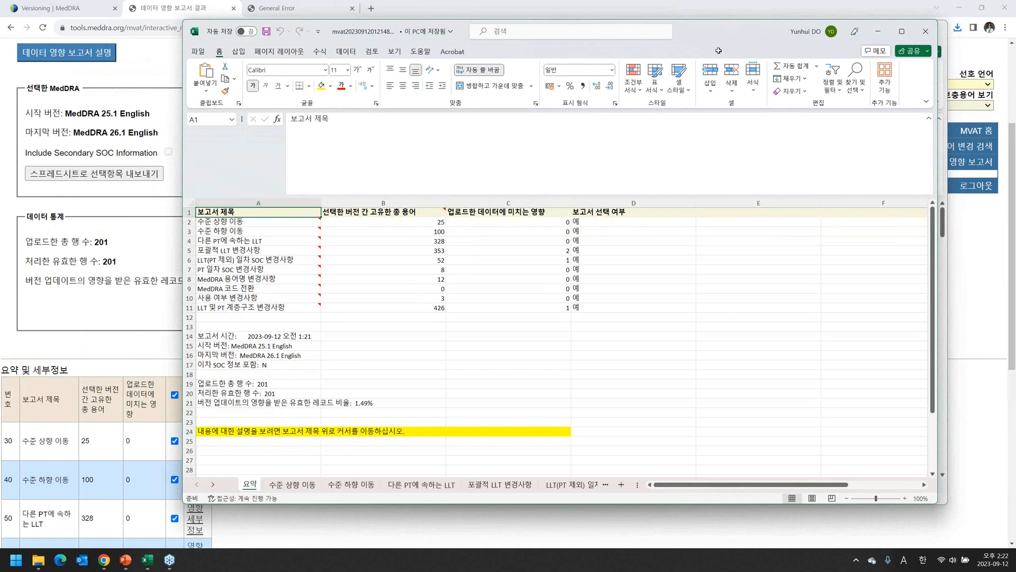
pyautogui.doubleClick(743, 35)
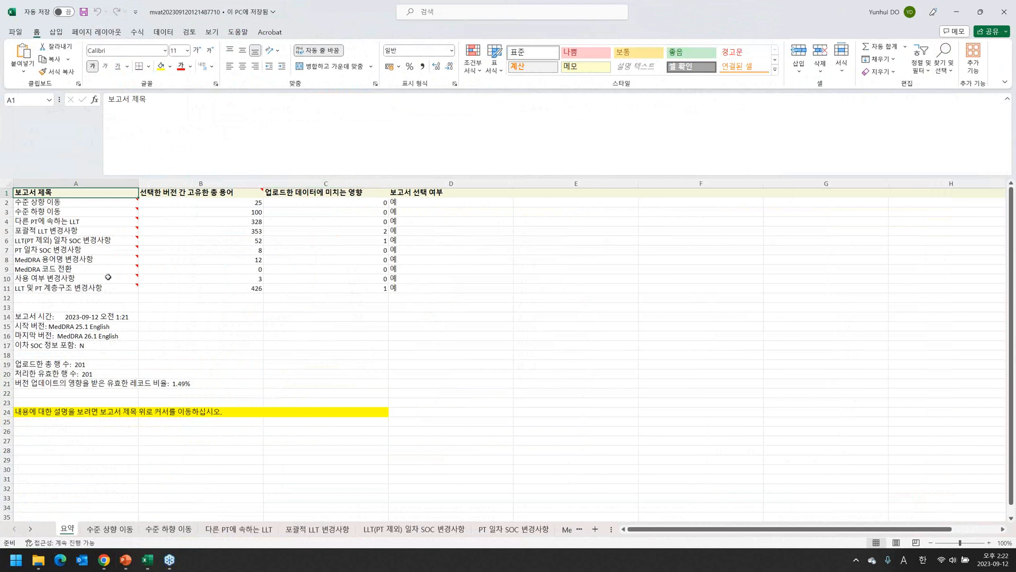
pyautogui.click(121, 531)
pyautogui.click(180, 528)
pyautogui.click(261, 529)
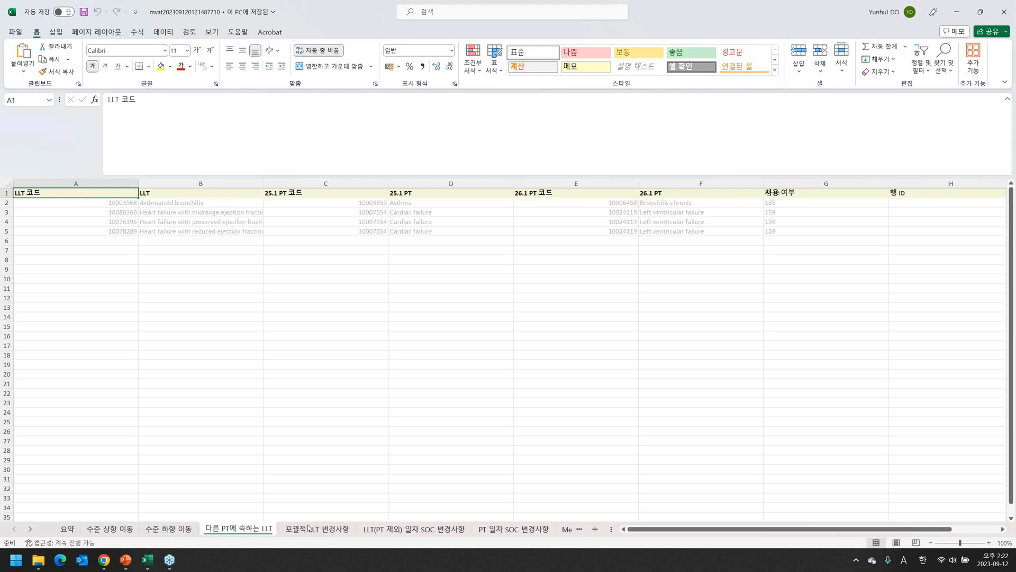
pyautogui.click(309, 528)
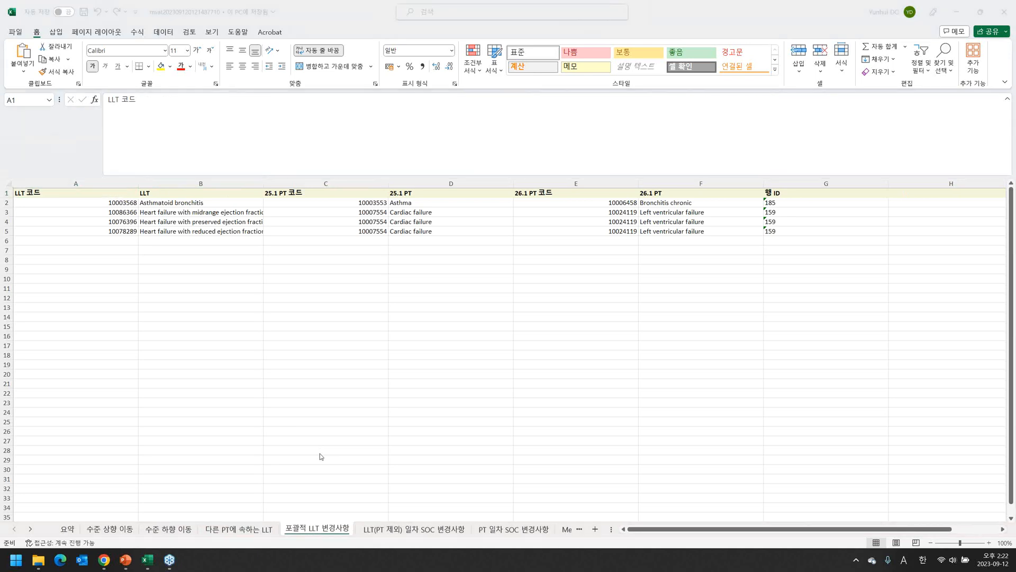
pyautogui.press('super+Tab')
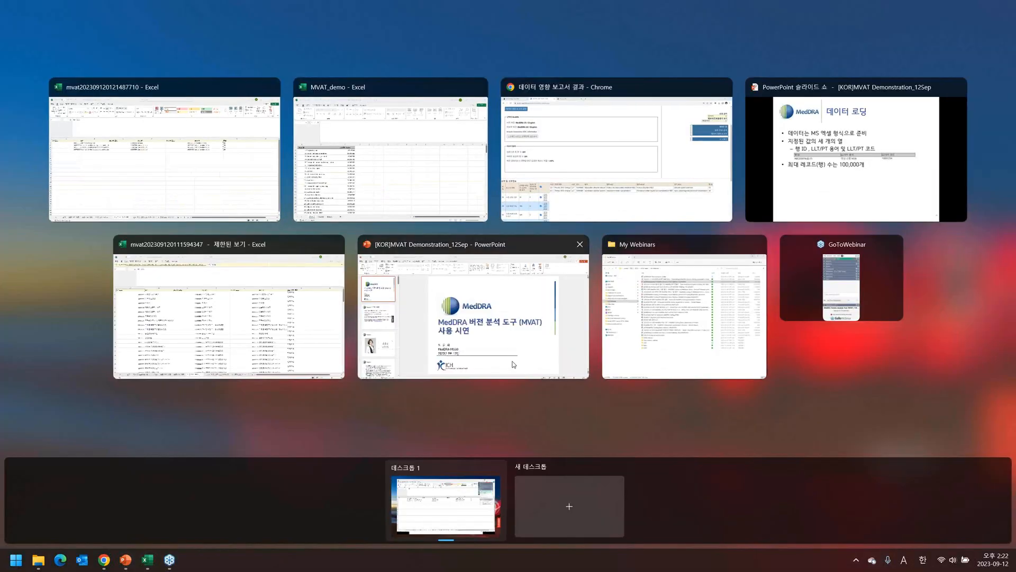
# Bring the PowerPoint slide show back and advance to slide 19, 요약 및 세부 정보.
pyautogui.click(832, 180)
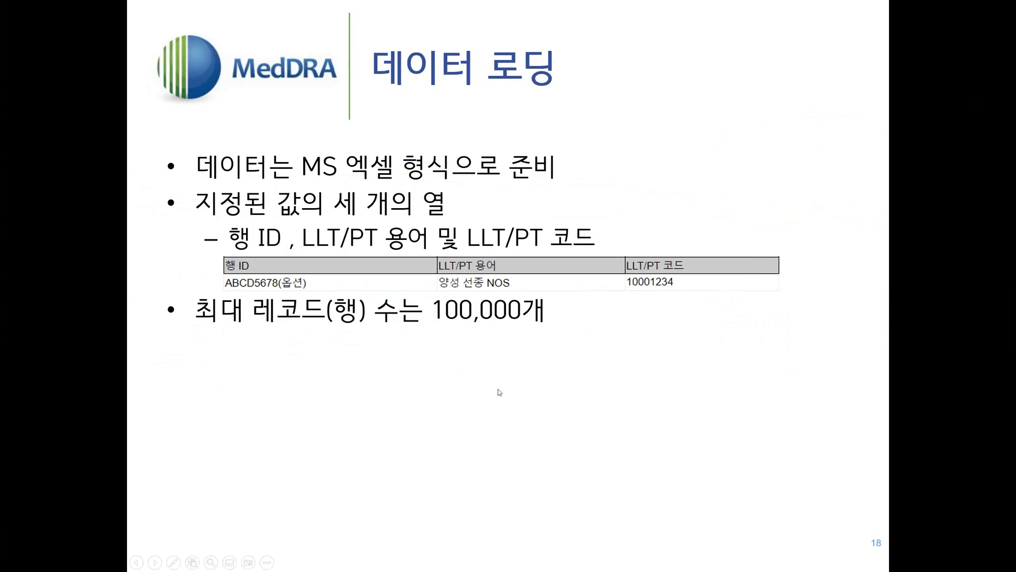
pyautogui.click(500, 391)
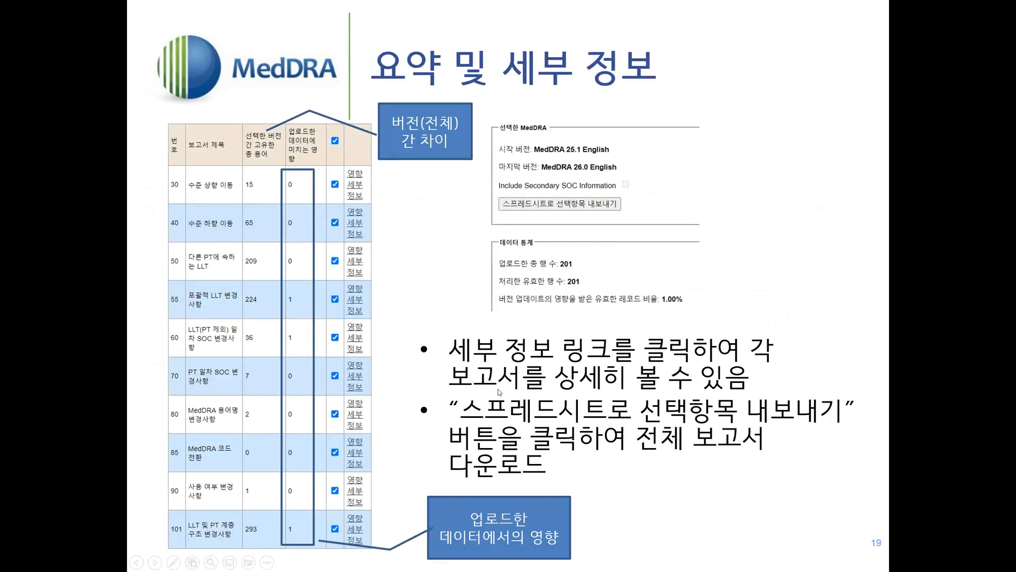